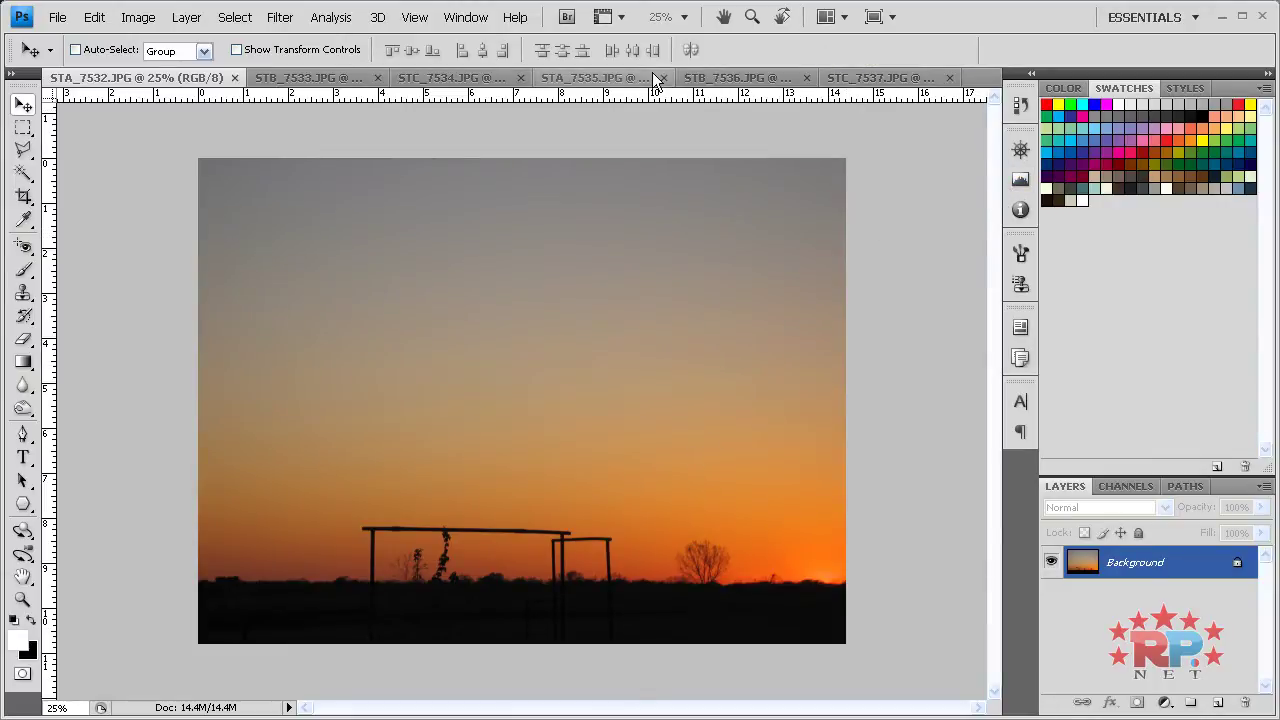
Step: Bring up the document arrangement options with the six sunset photos open as tabs
click(836, 22)
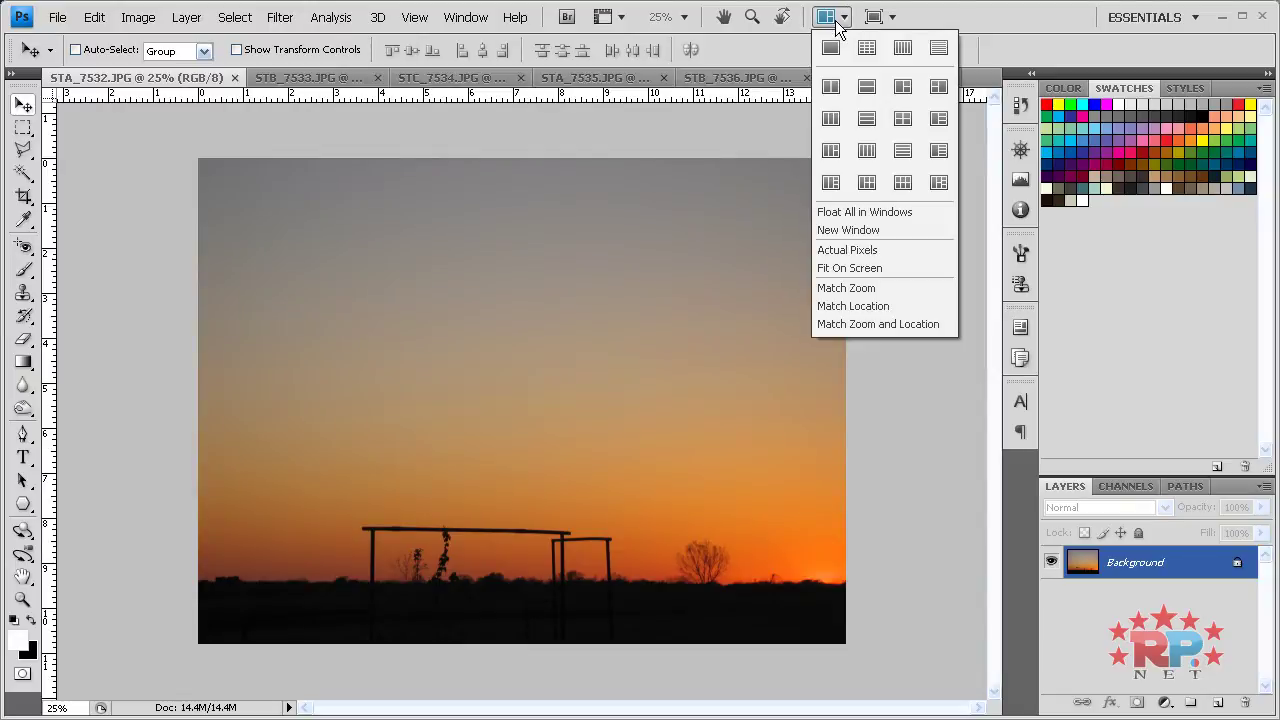
Step: Float all documents in windows and drag STB_7533 and STC_7534 into STA_7532 as layers
click(856, 216)
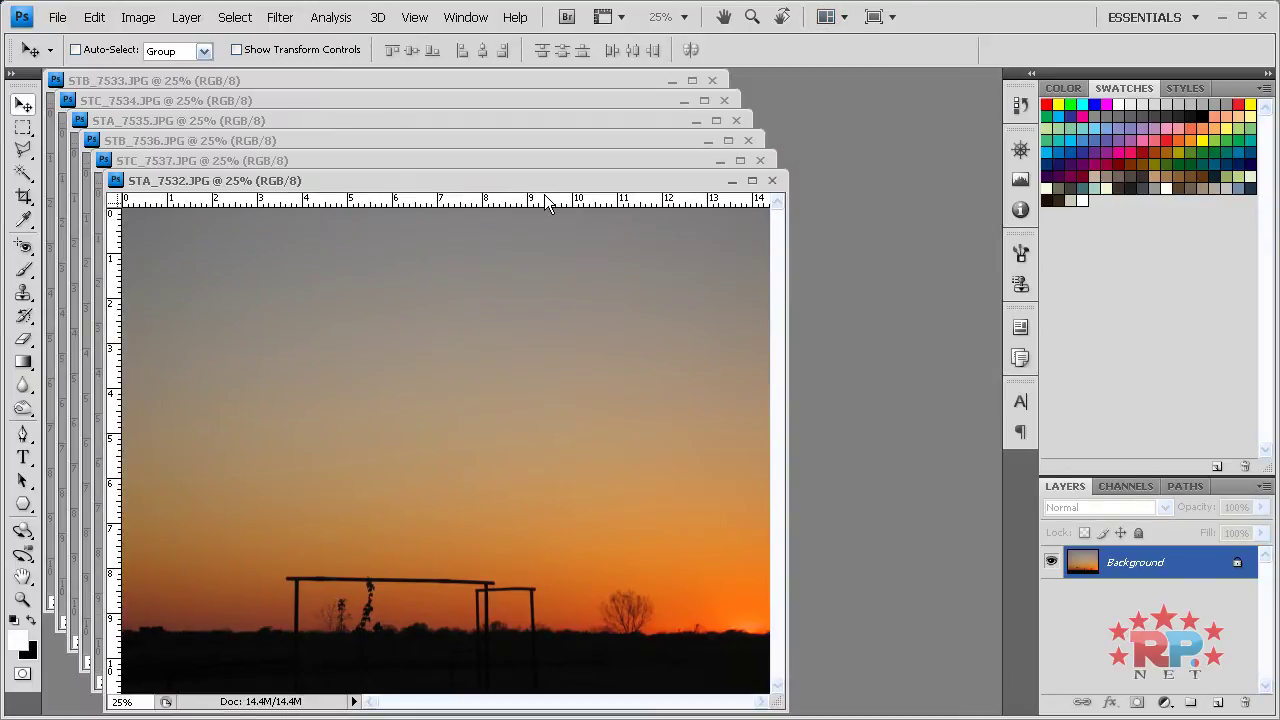
drag(563, 180, 804, 172)
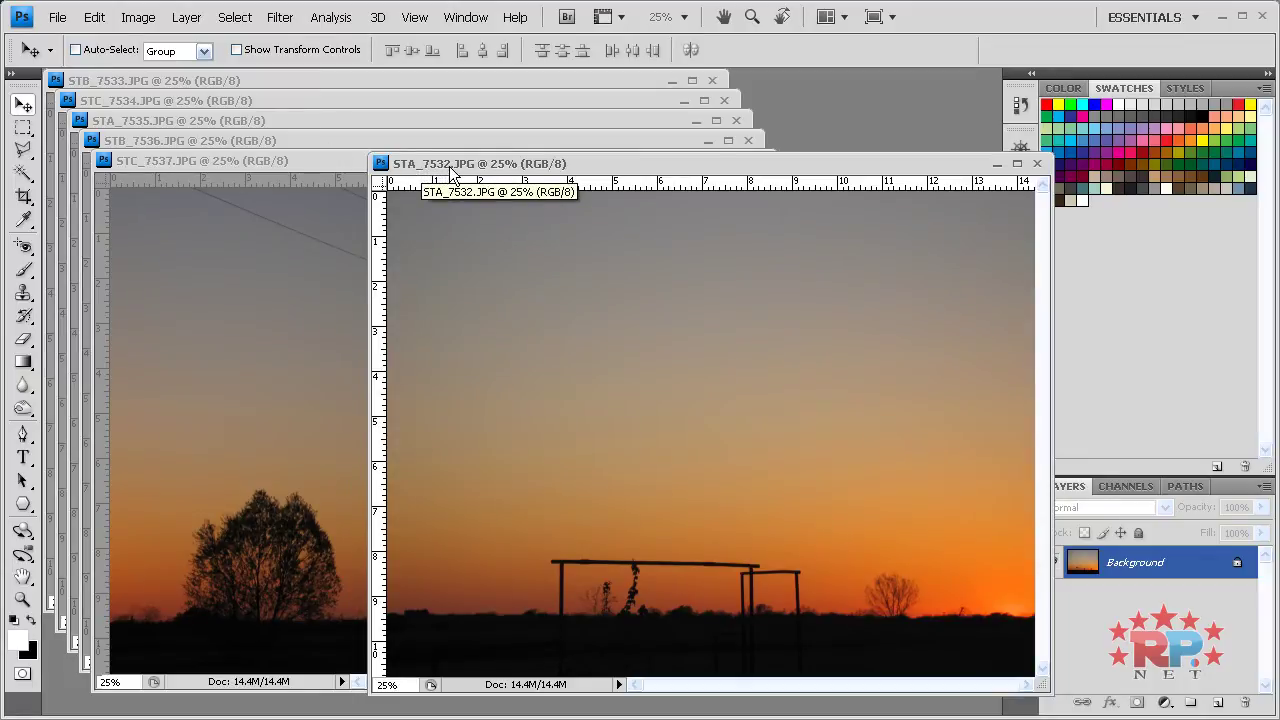
click(214, 81)
drag(197, 187, 857, 340)
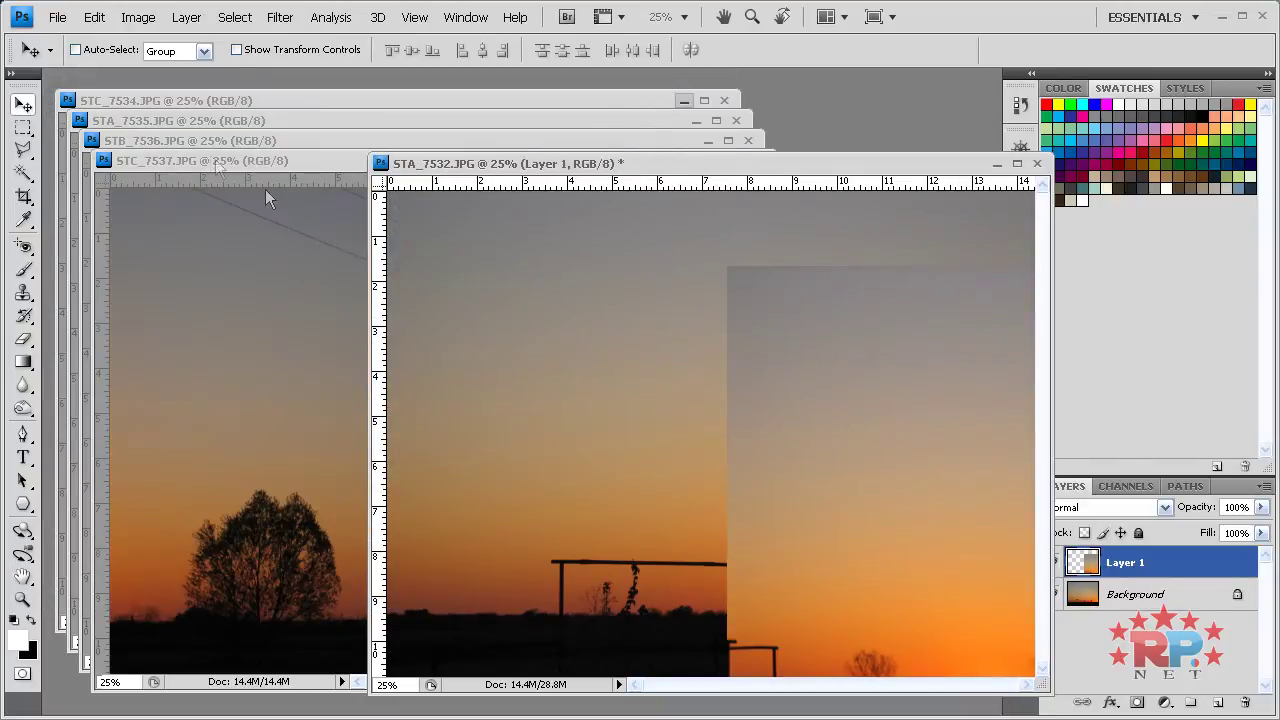
click(179, 100)
drag(702, 372, 858, 400)
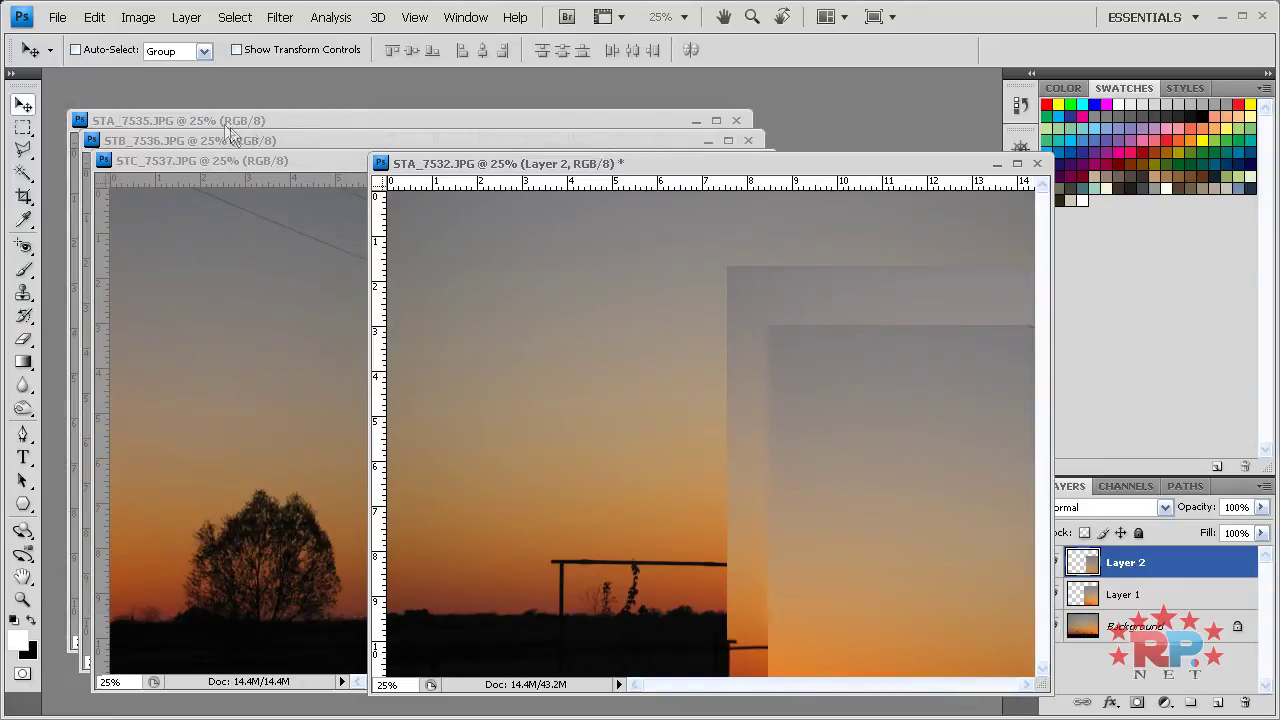
Step: Drag STA_7535 and STB_7536 into STA_7532 as layers, then close STB_7536
click(270, 128)
drag(791, 308, 791, 310)
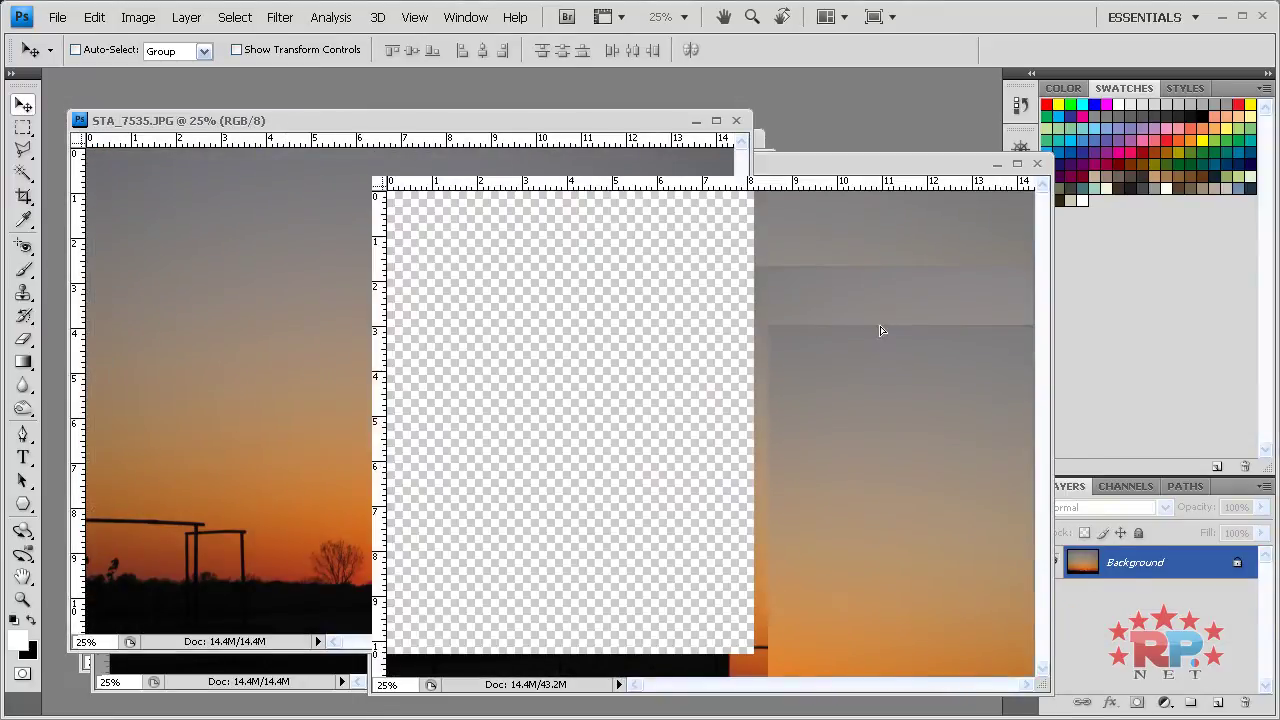
click(735, 121)
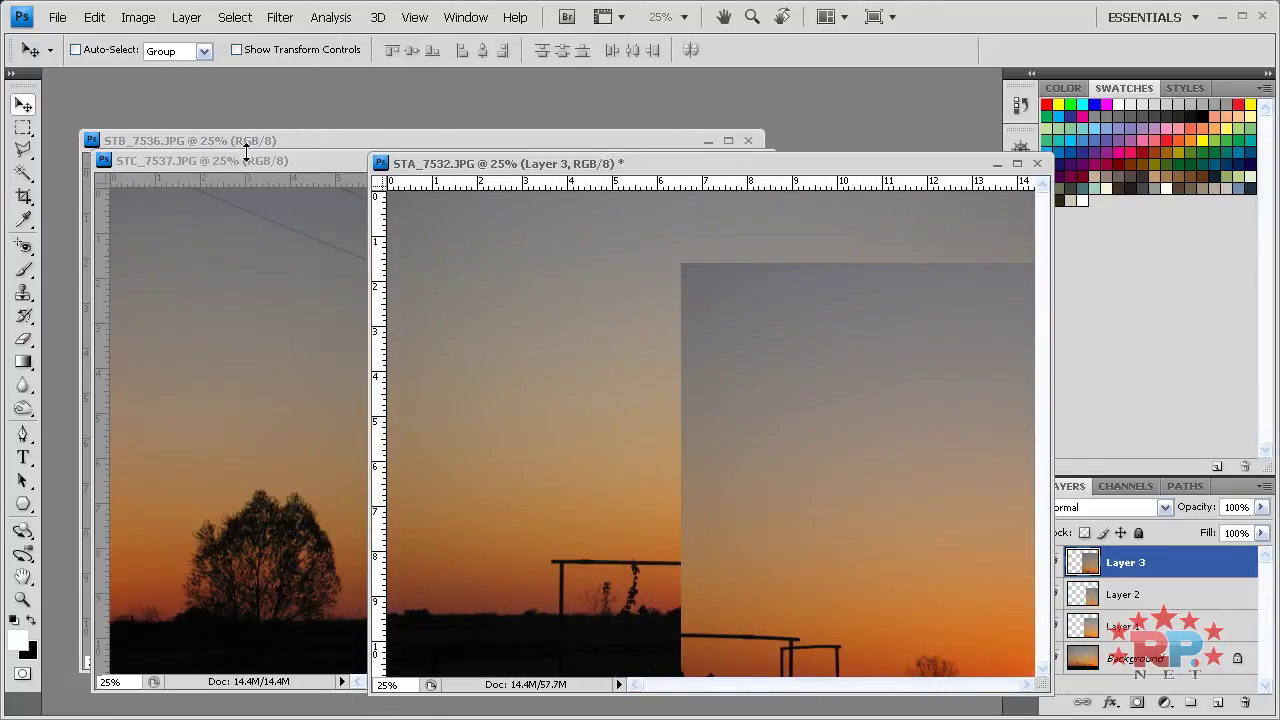
click(355, 274)
drag(380, 274, 938, 349)
click(748, 140)
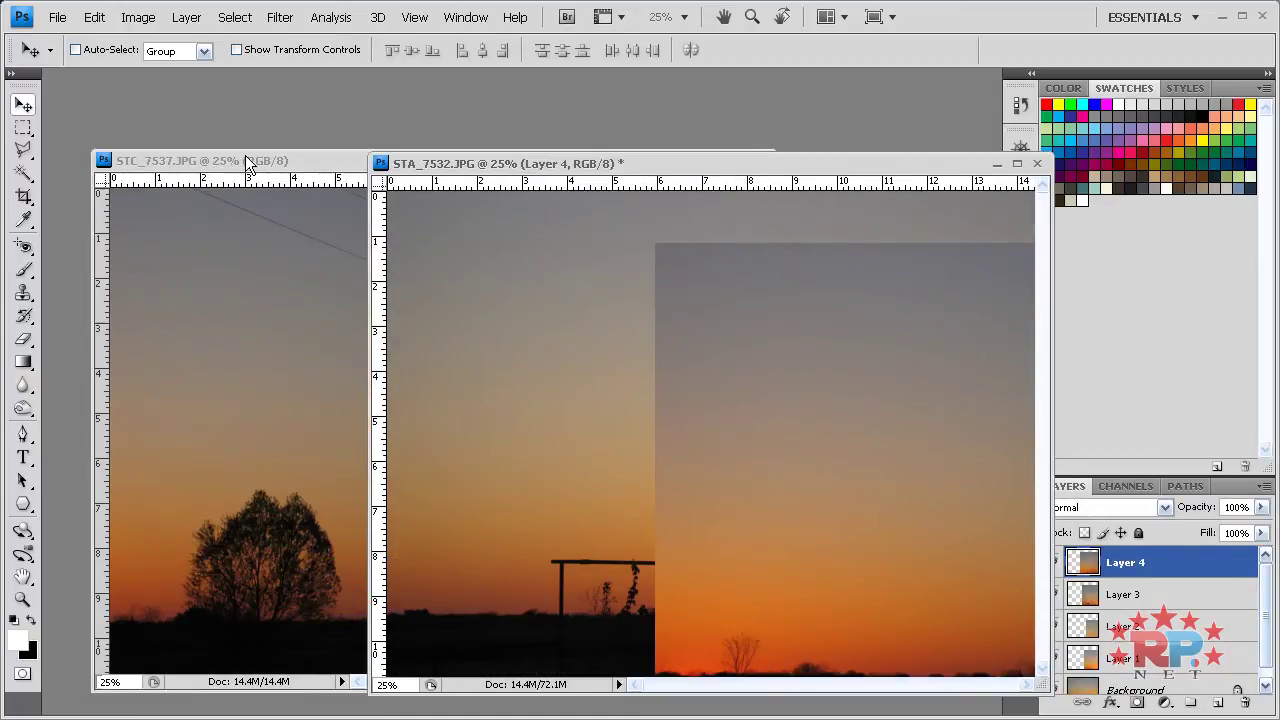
Step: Drag STC_7537 into STA_7532, close STC_7537, and dock STA_7532 back as a tab
click(246, 249)
drag(246, 251, 888, 285)
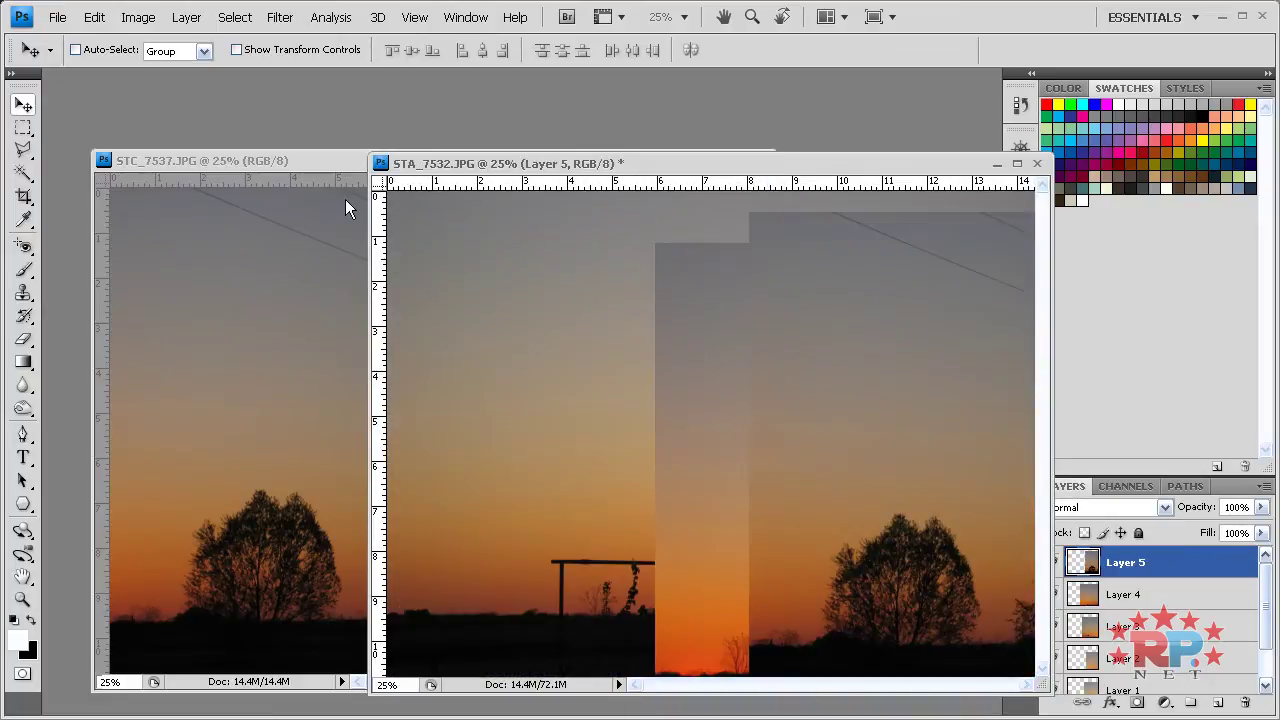
click(320, 235)
click(760, 160)
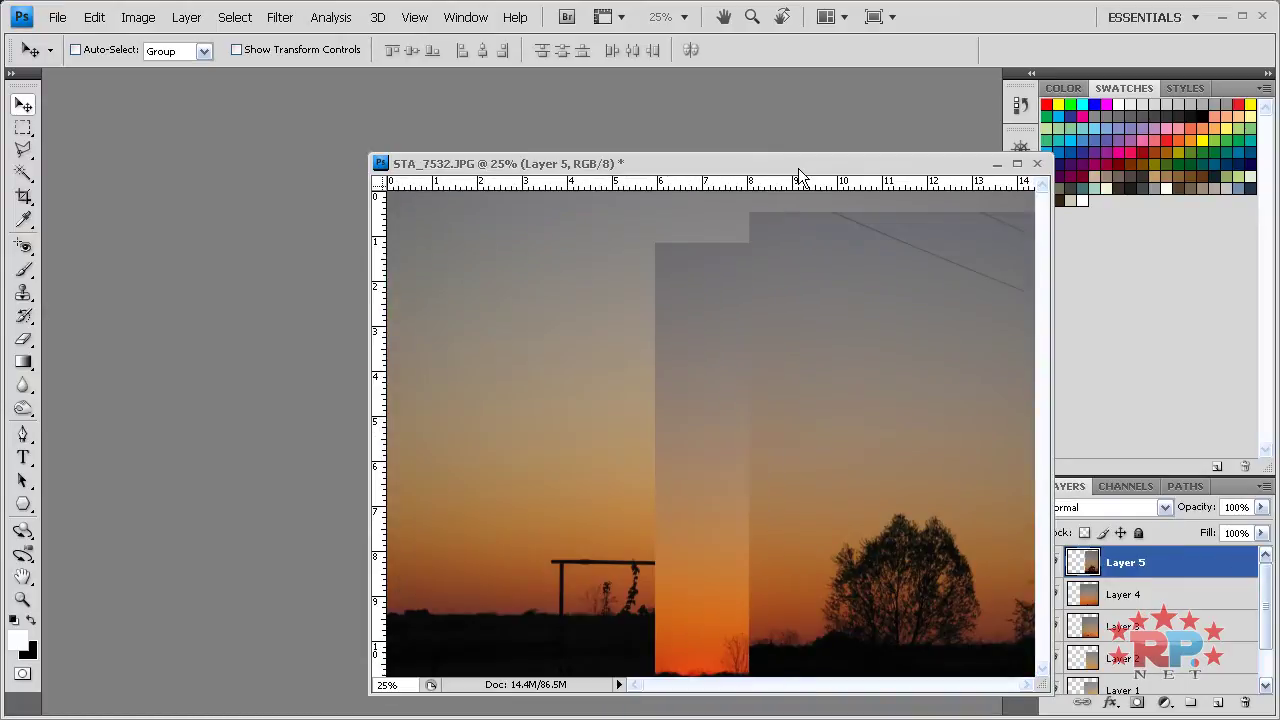
drag(795, 176, 578, 82)
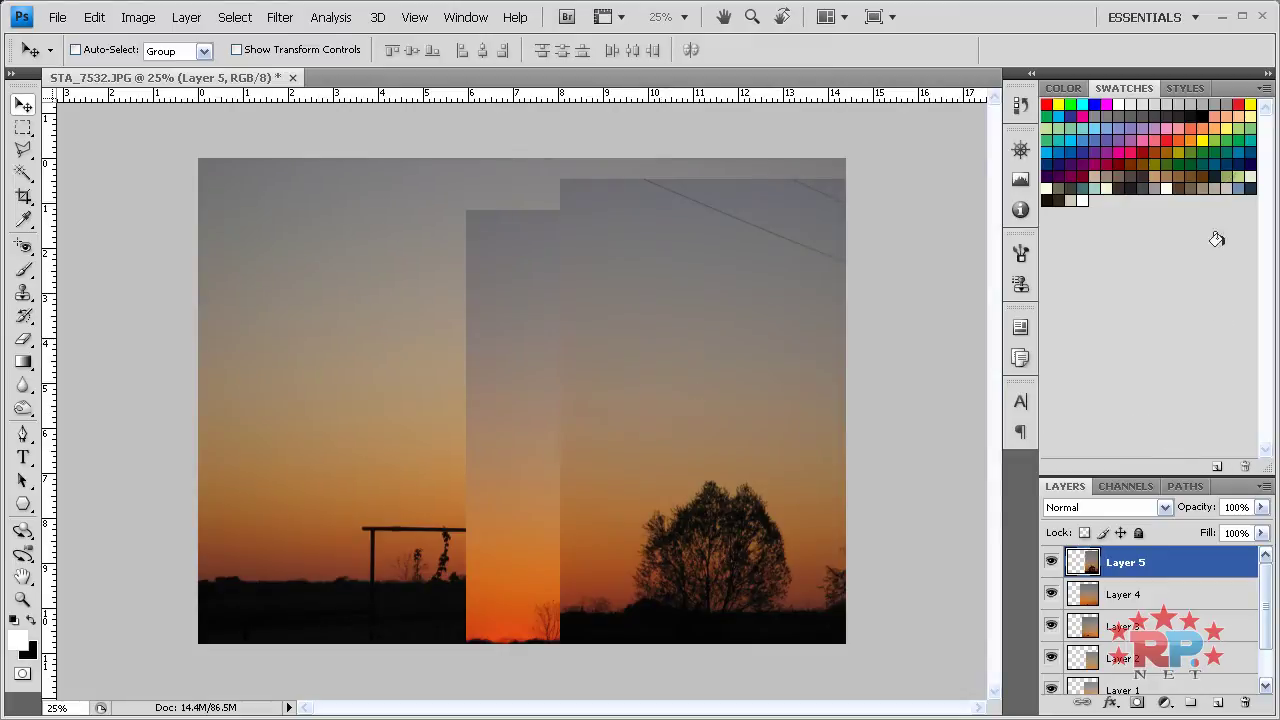
Step: Collapse the Swatches panel and select all six layers in the Layers panel
double_click(1236, 92)
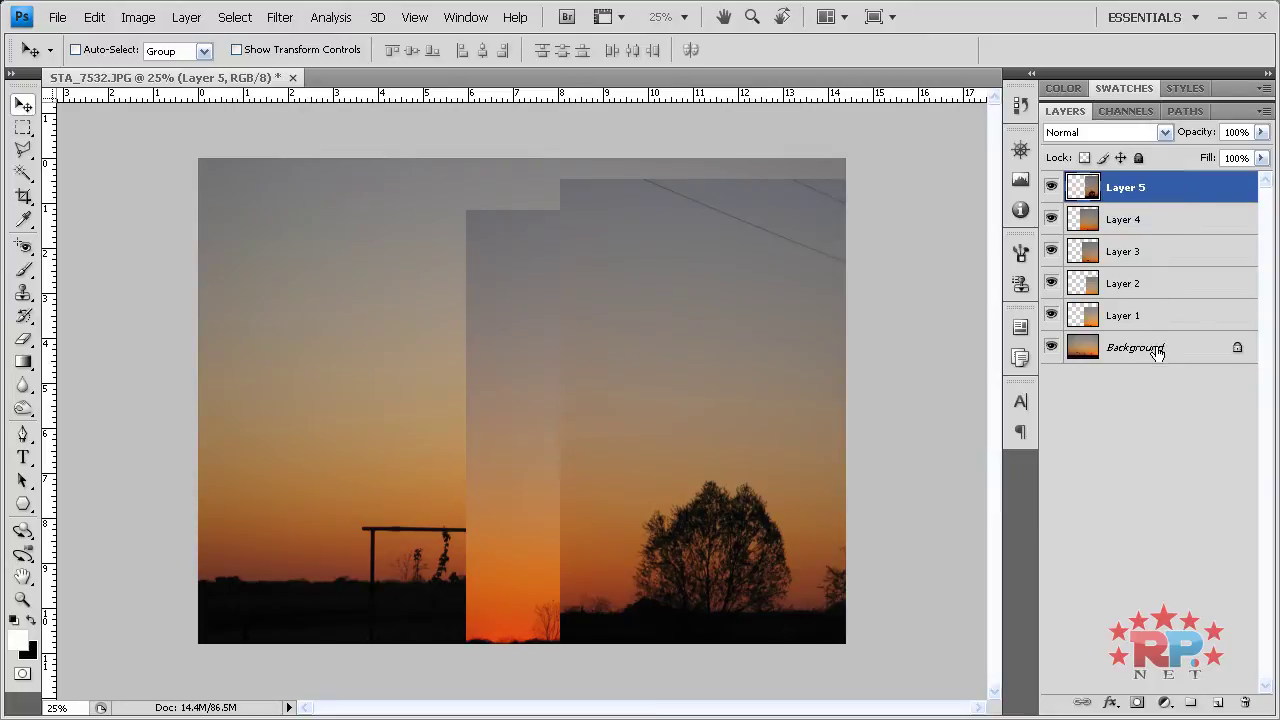
shift+click(1157, 348)
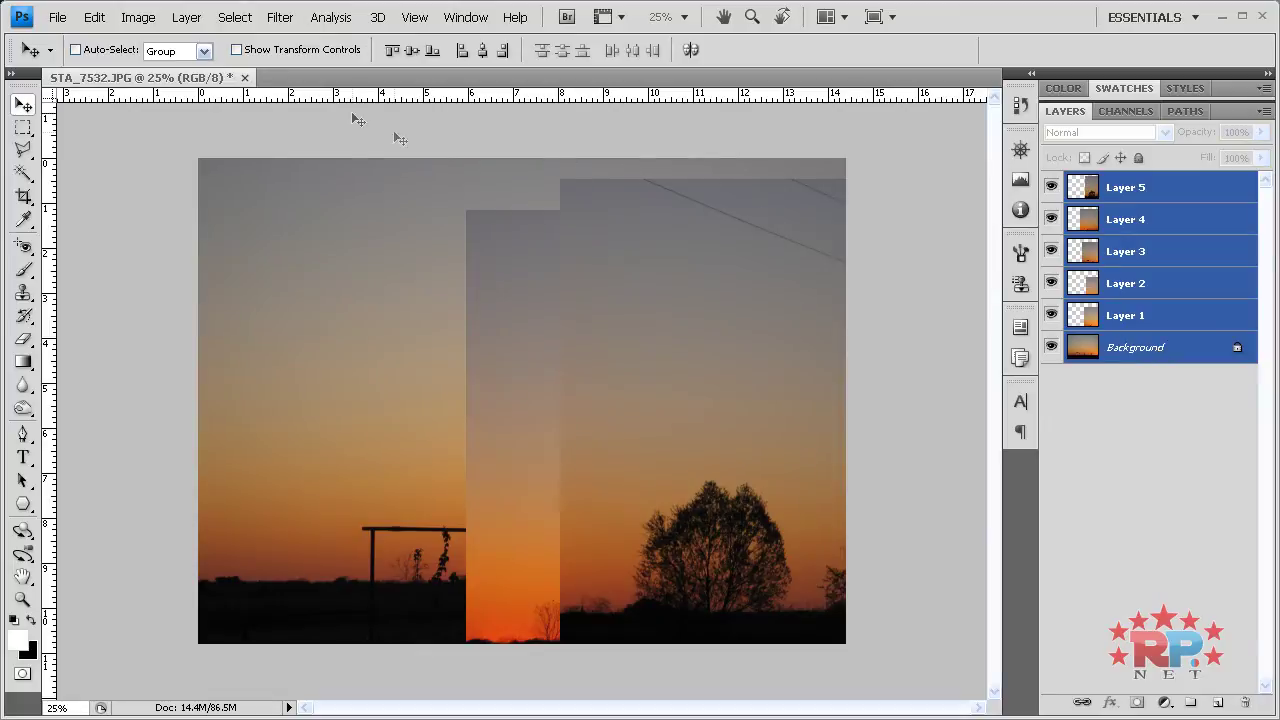
Step: Align all six layers with Layer > Align Vertical Centers and Horizontal Centers
click(139, 18)
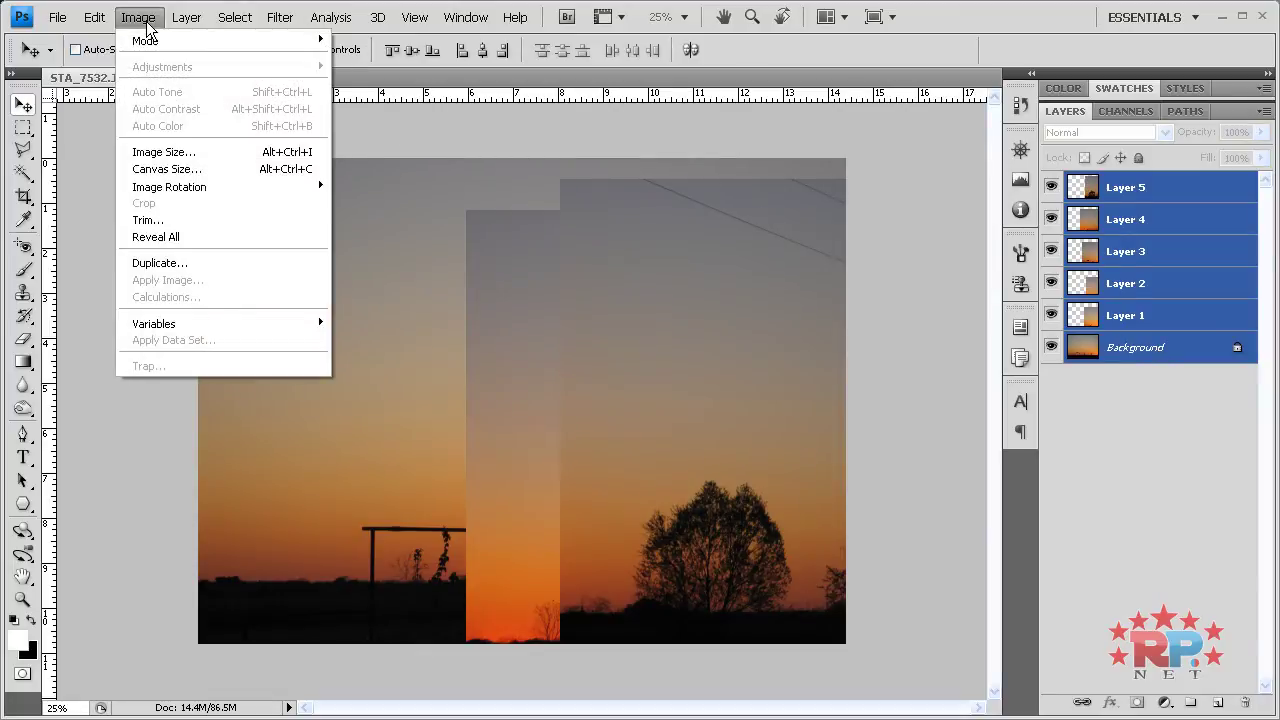
mouse_move(187, 20)
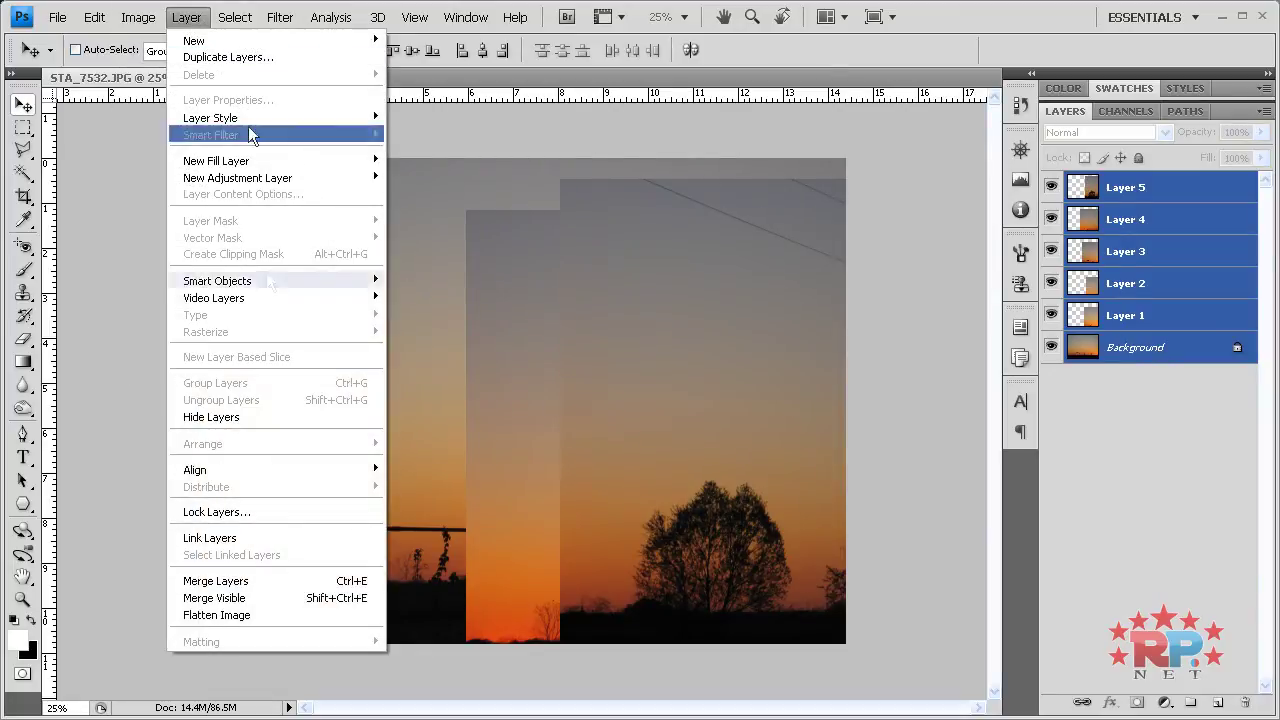
mouse_move(313, 467)
click(420, 486)
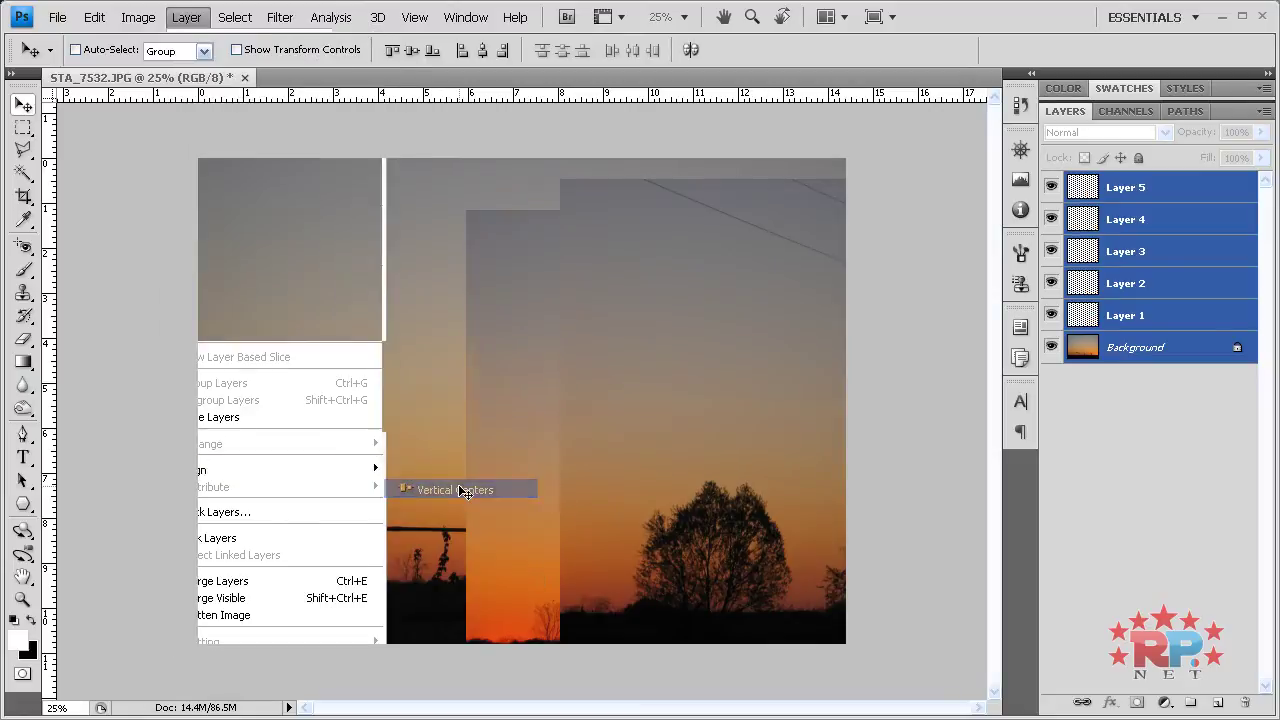
click(186, 17)
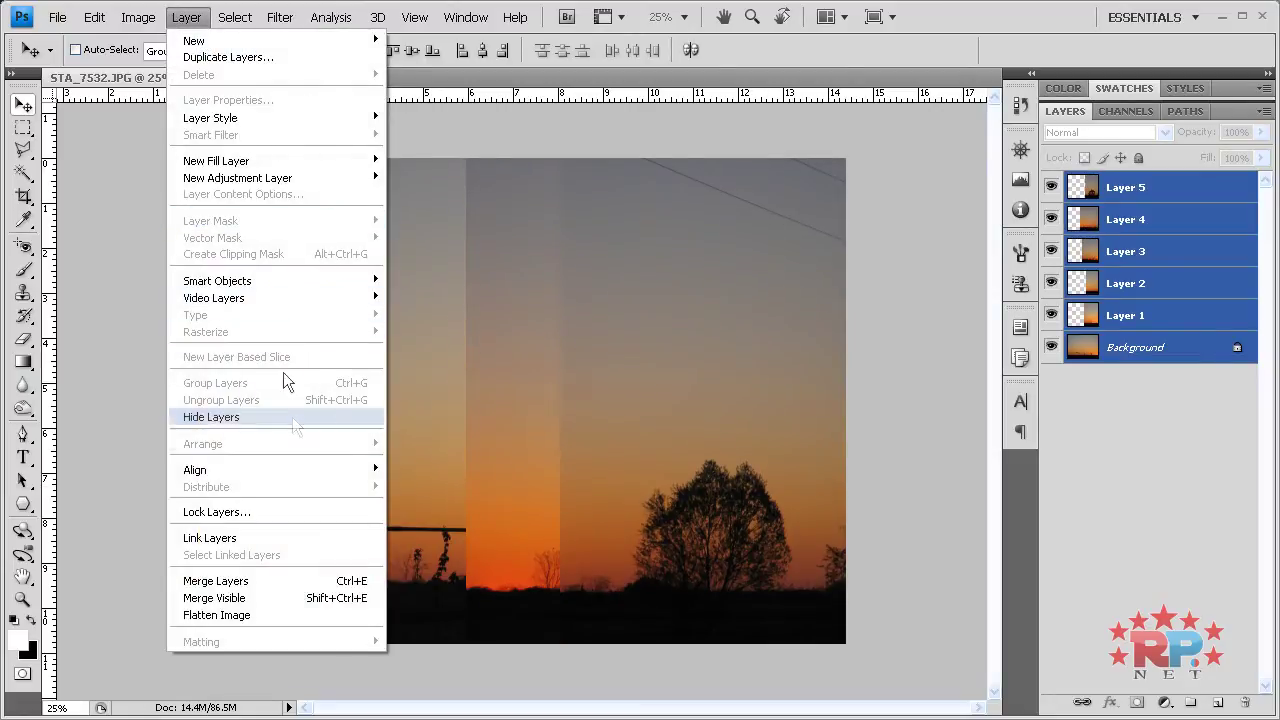
mouse_move(305, 473)
click(445, 557)
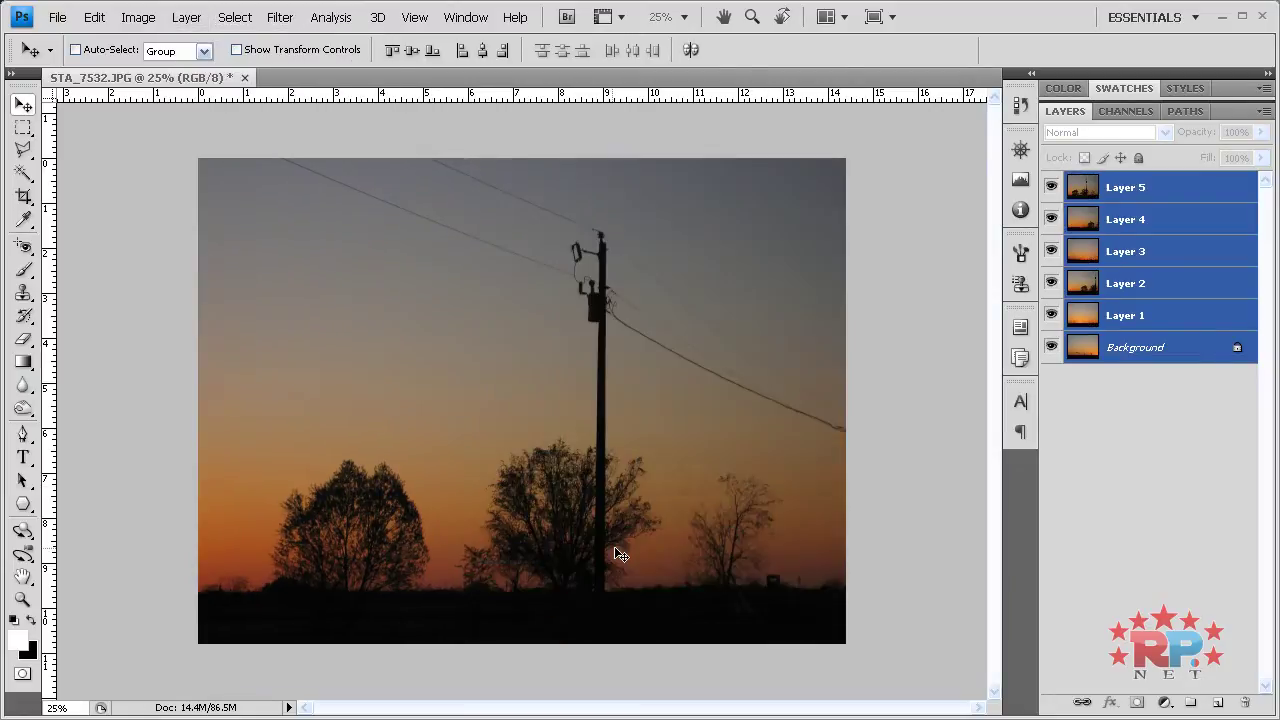
Step: Select the Background layer and hide Layers 1 through 5
click(1150, 352)
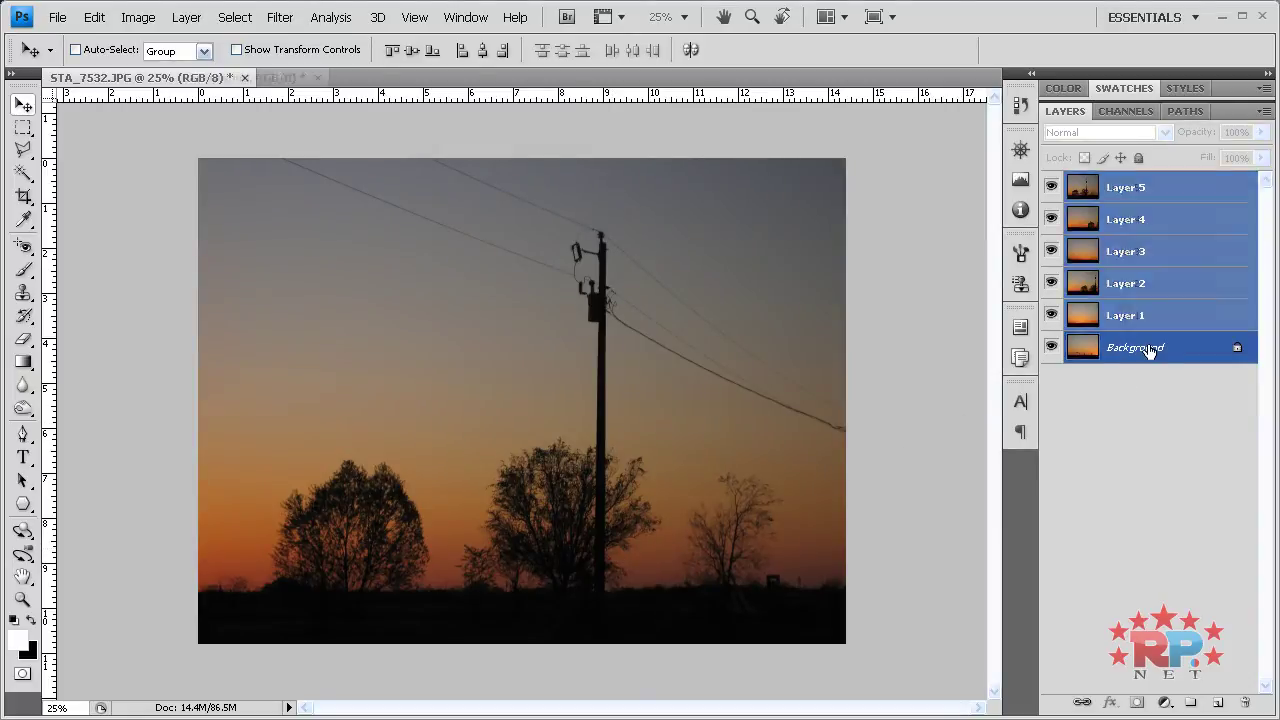
click(1052, 316)
drag(1055, 320, 1052, 192)
Step: Show and compare Layers 1–3, then move Layer 3 below Layer 1
click(1125, 318)
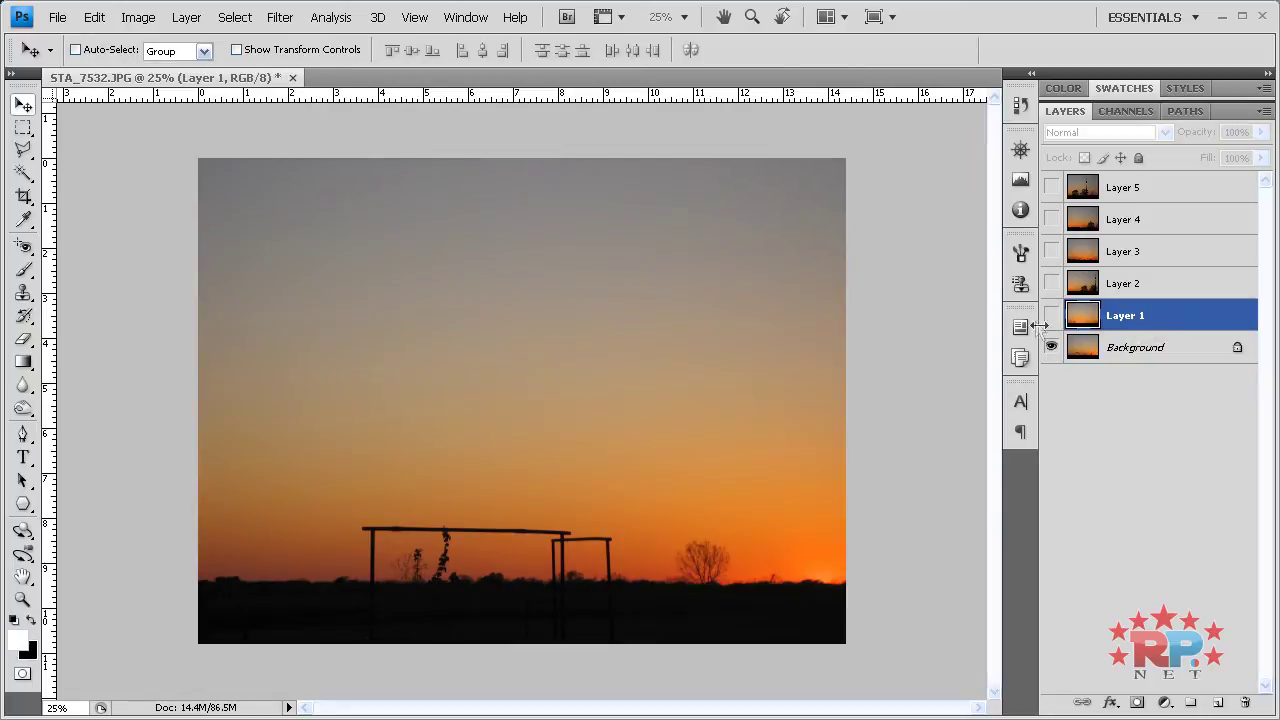
click(1051, 316)
click(1052, 286)
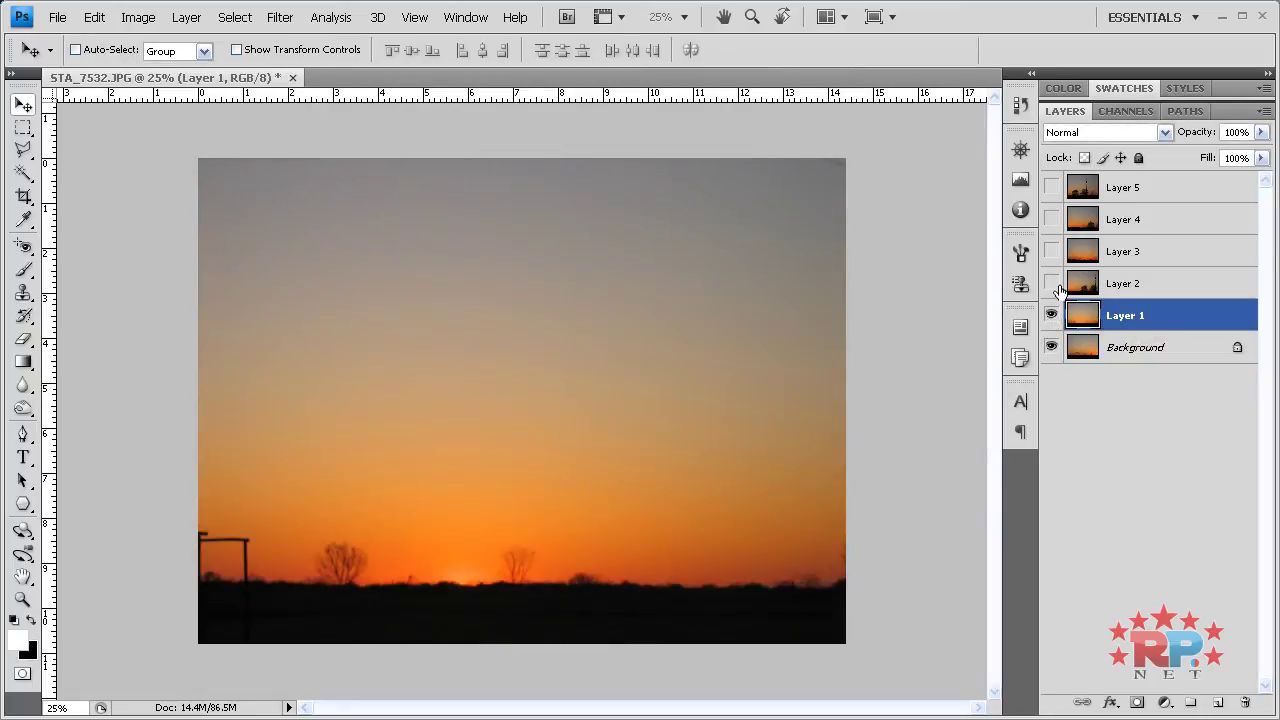
click(1052, 288)
click(1052, 288)
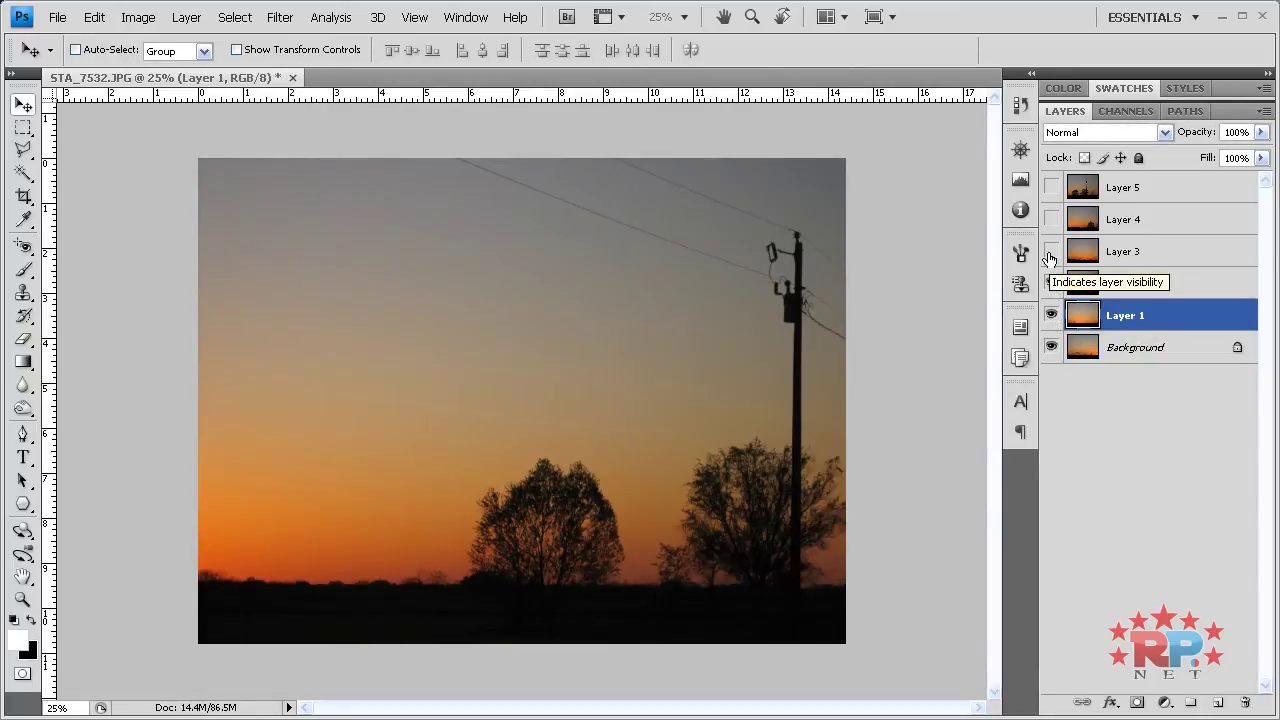
click(1050, 253)
click(1050, 253)
click(1050, 253)
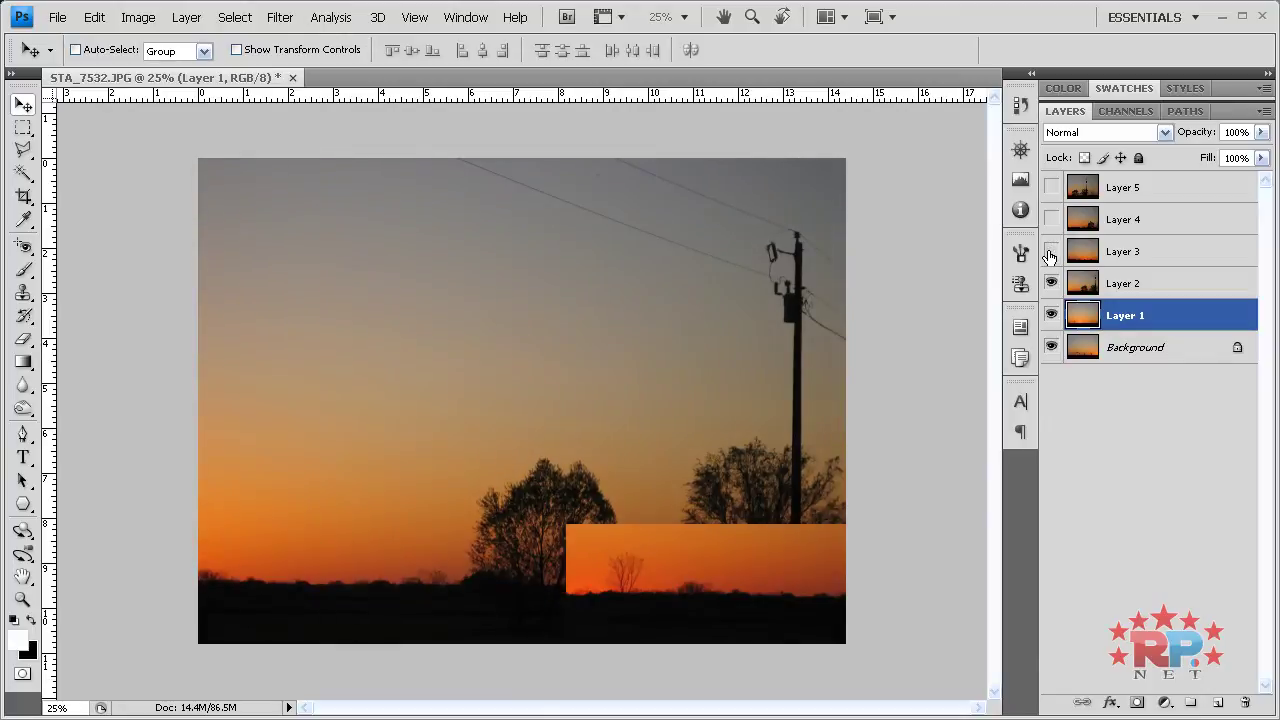
drag(1143, 251, 1148, 323)
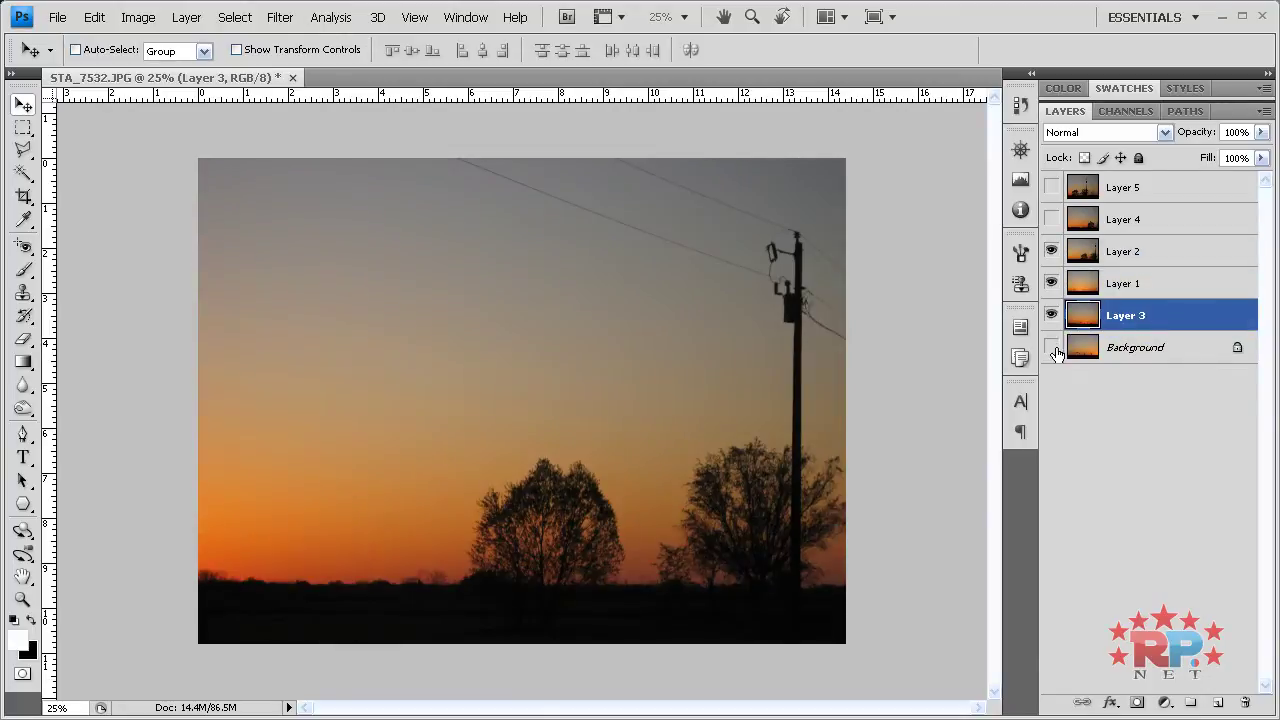
Step: Hide the Background and lower layers, reshow them with Layer 4, then move Layer 4 below Layer 2
click(1051, 347)
drag(1051, 315, 1051, 253)
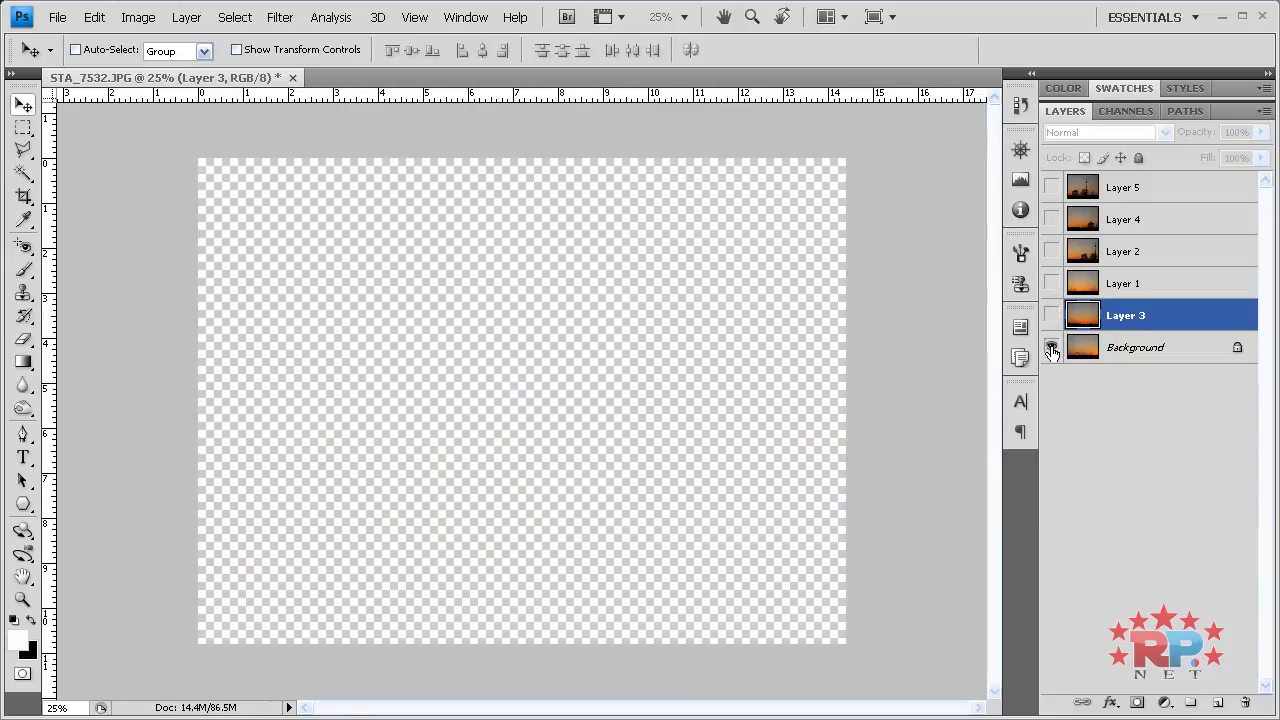
click(1051, 347)
click(1051, 315)
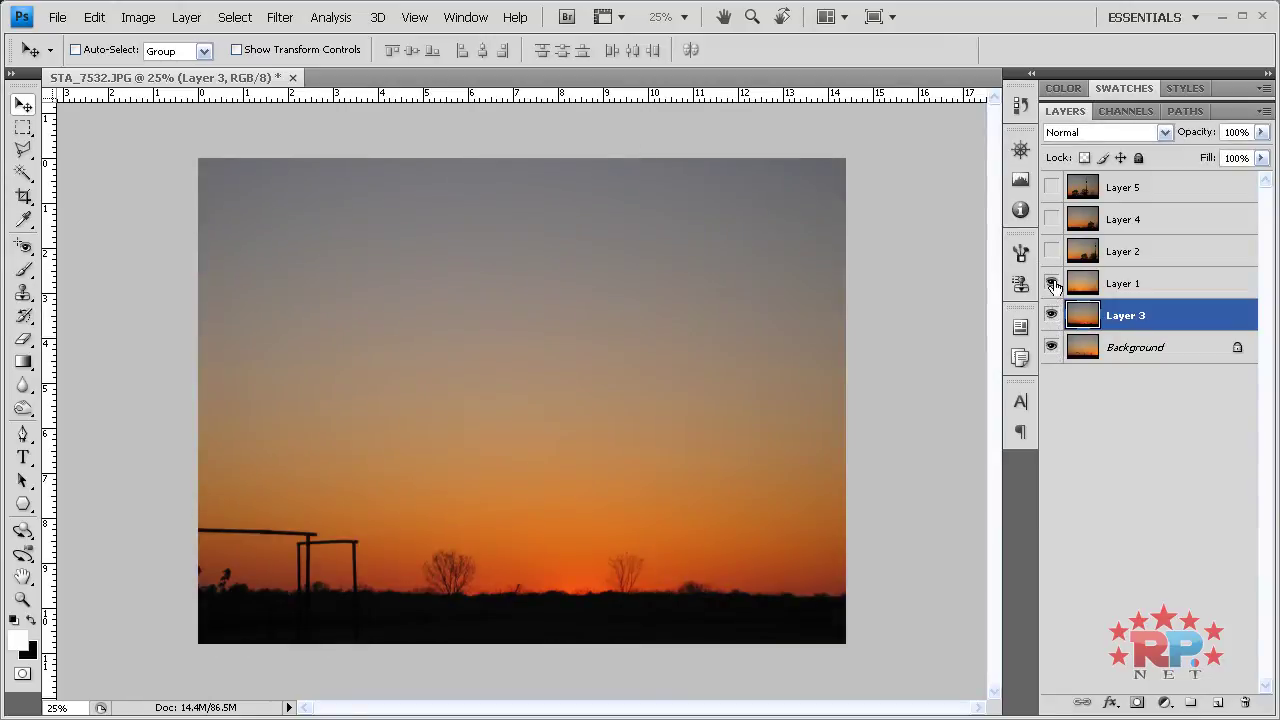
click(1051, 284)
click(1051, 251)
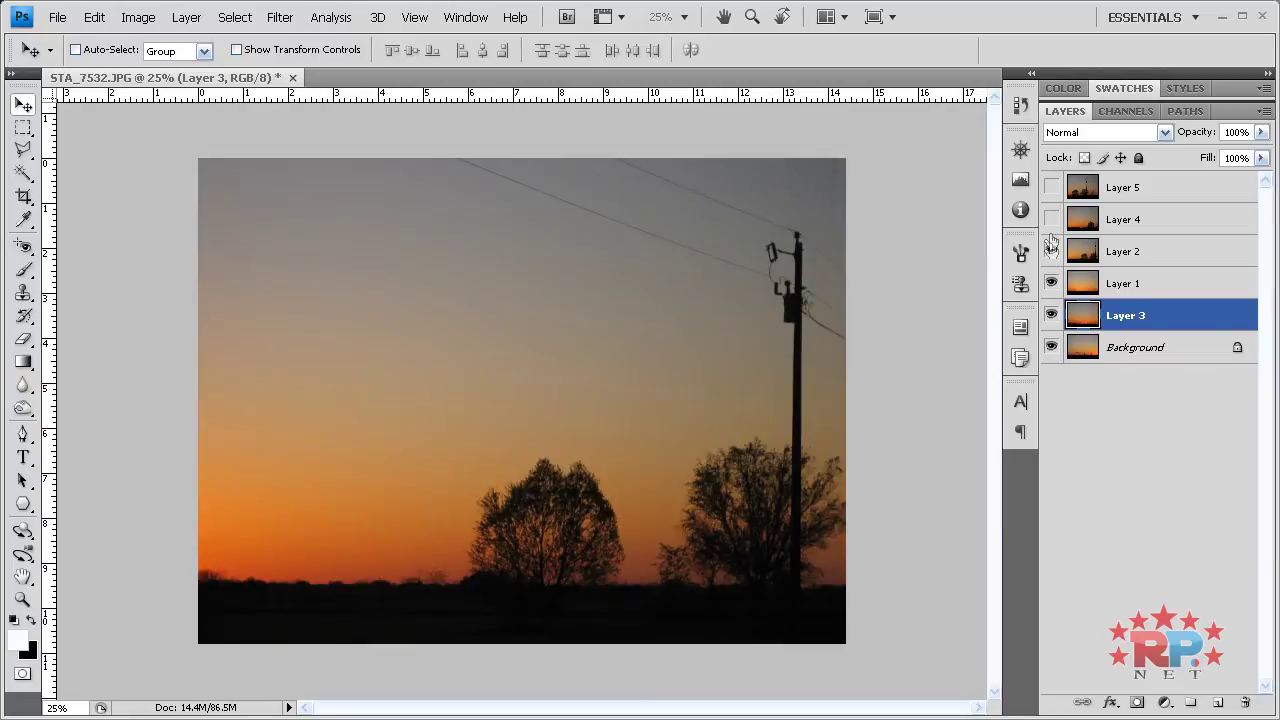
click(1051, 221)
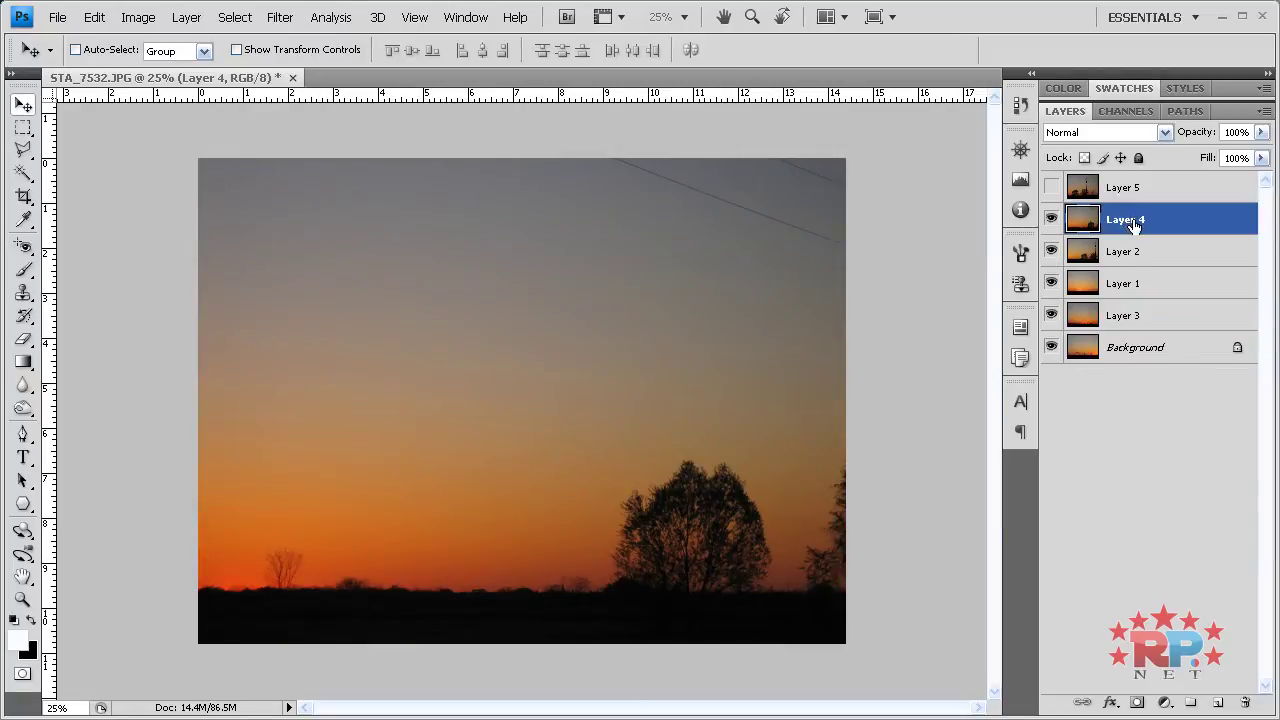
drag(1134, 226, 1137, 258)
Step: Compare Layers 4 and 2 by toggling their visibility, then show Layer 5
click(1051, 251)
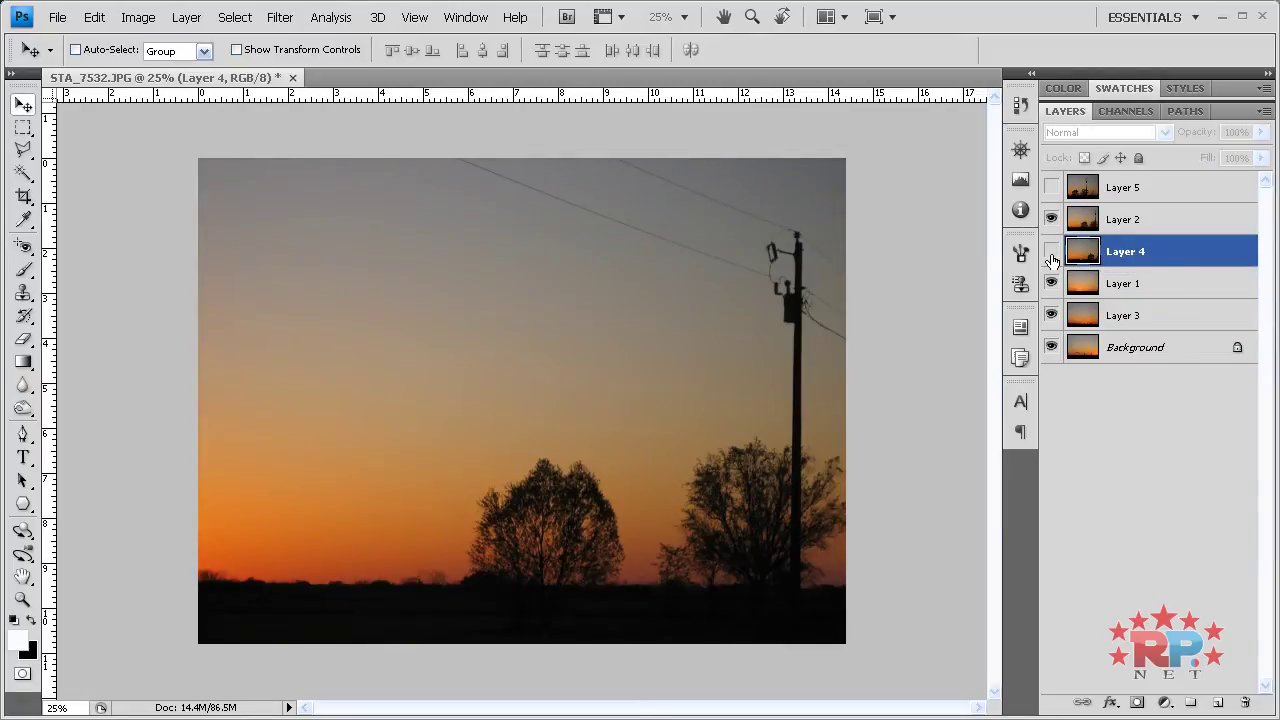
click(1051, 219)
click(1051, 251)
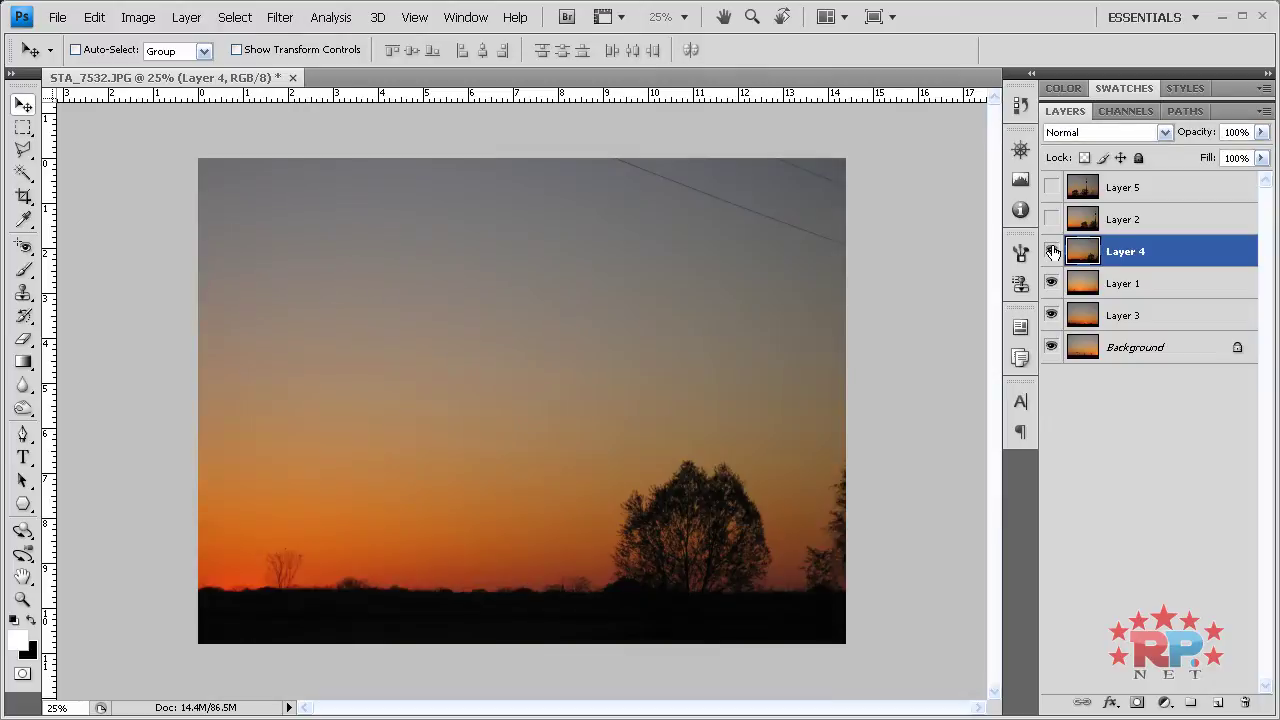
click(1051, 219)
click(1051, 187)
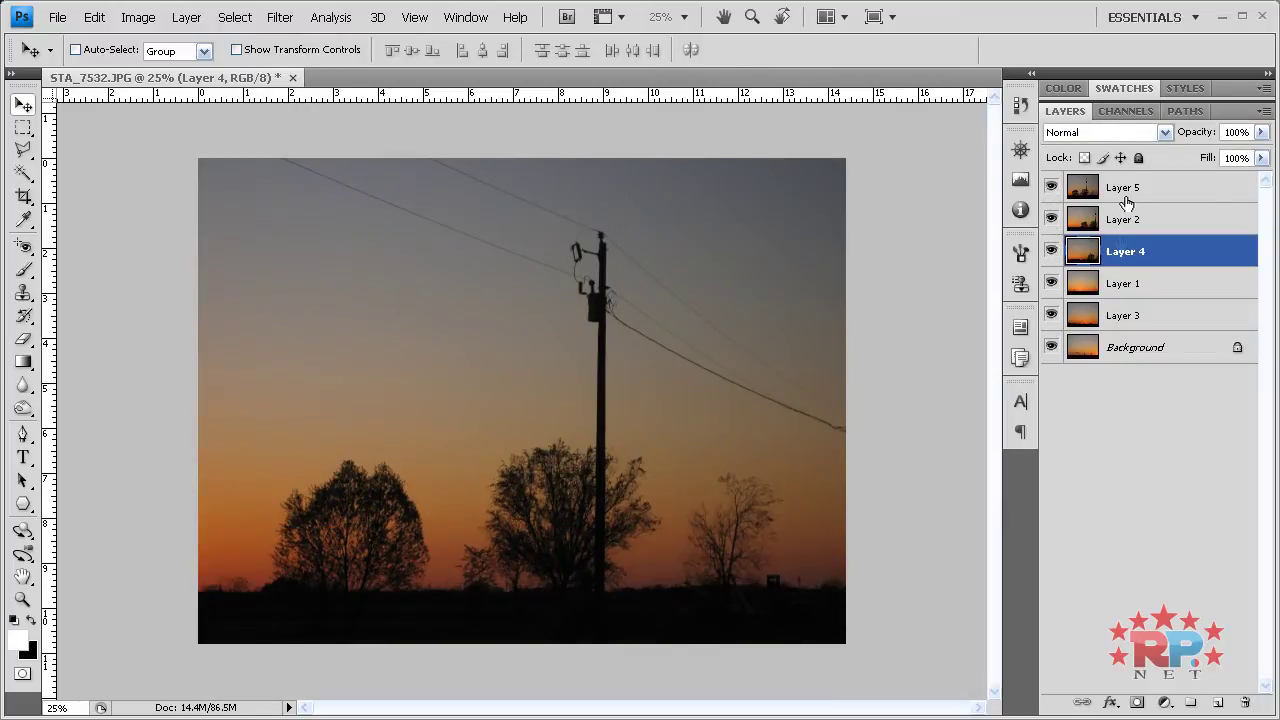
Step: Hide all layers above Background, then reshow Layers 3, 1, 4, 2 and 5 in order
click(1121, 340)
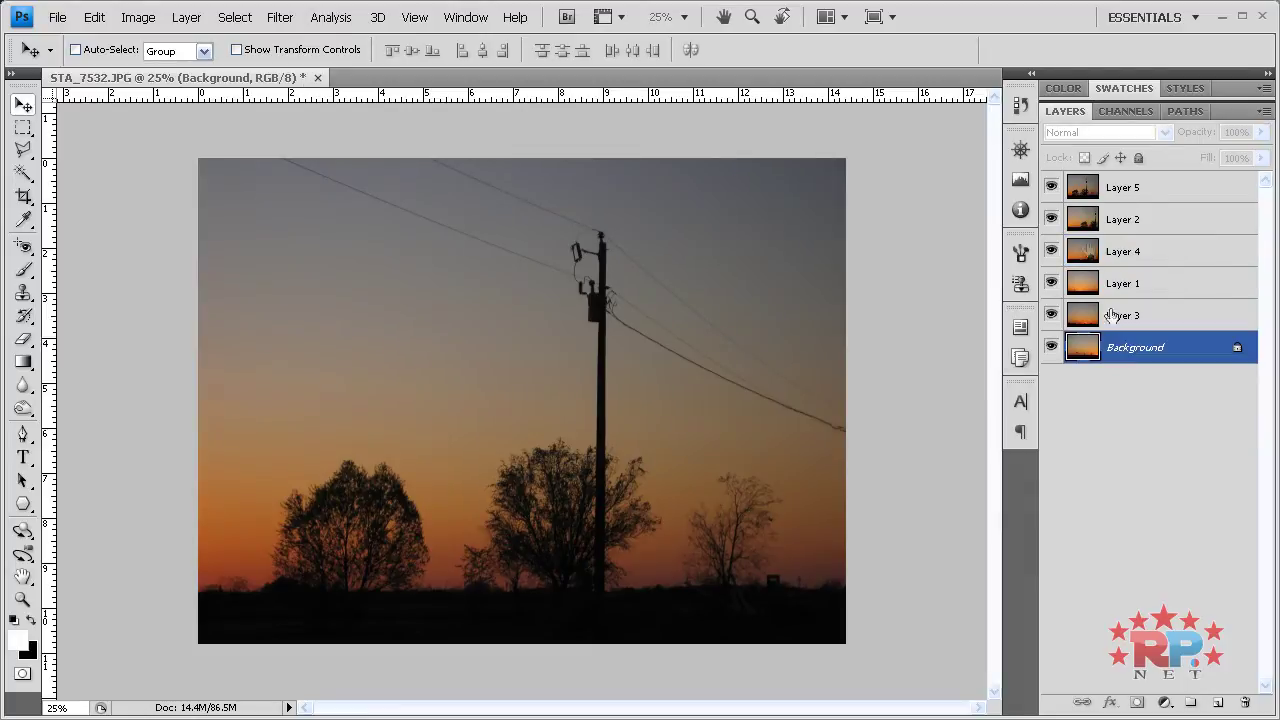
drag(1051, 187, 1052, 322)
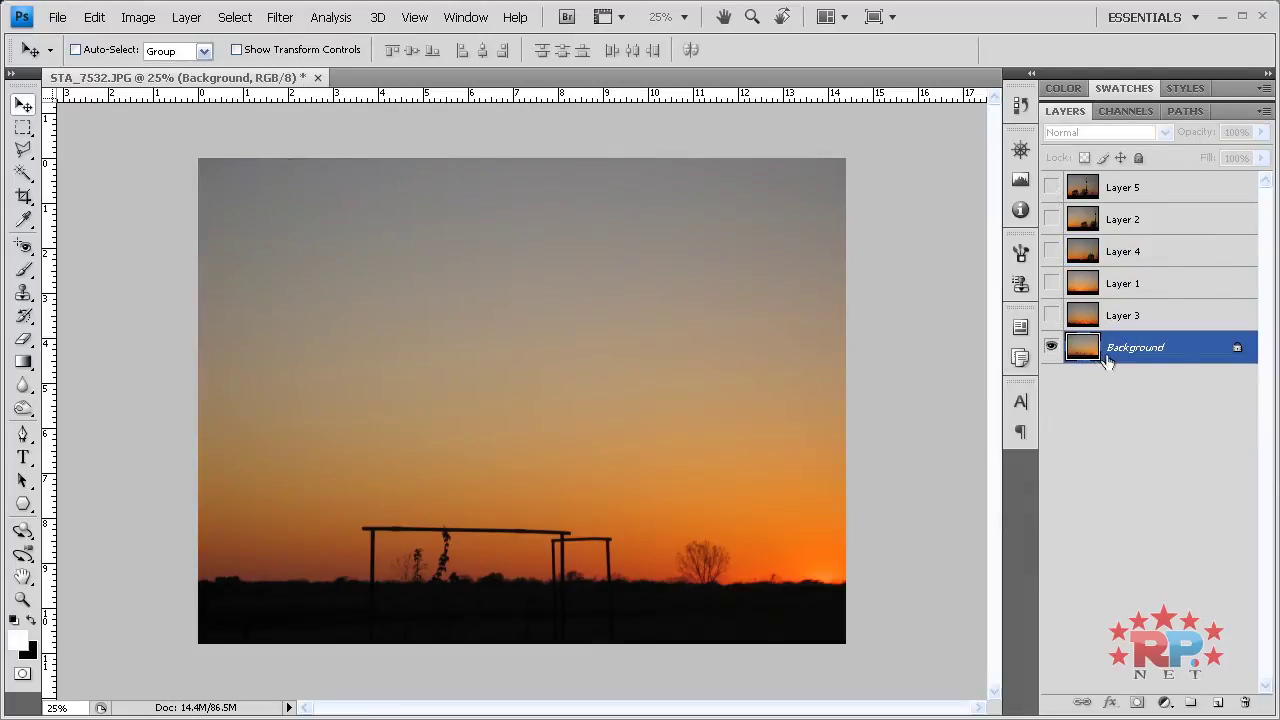
click(1051, 315)
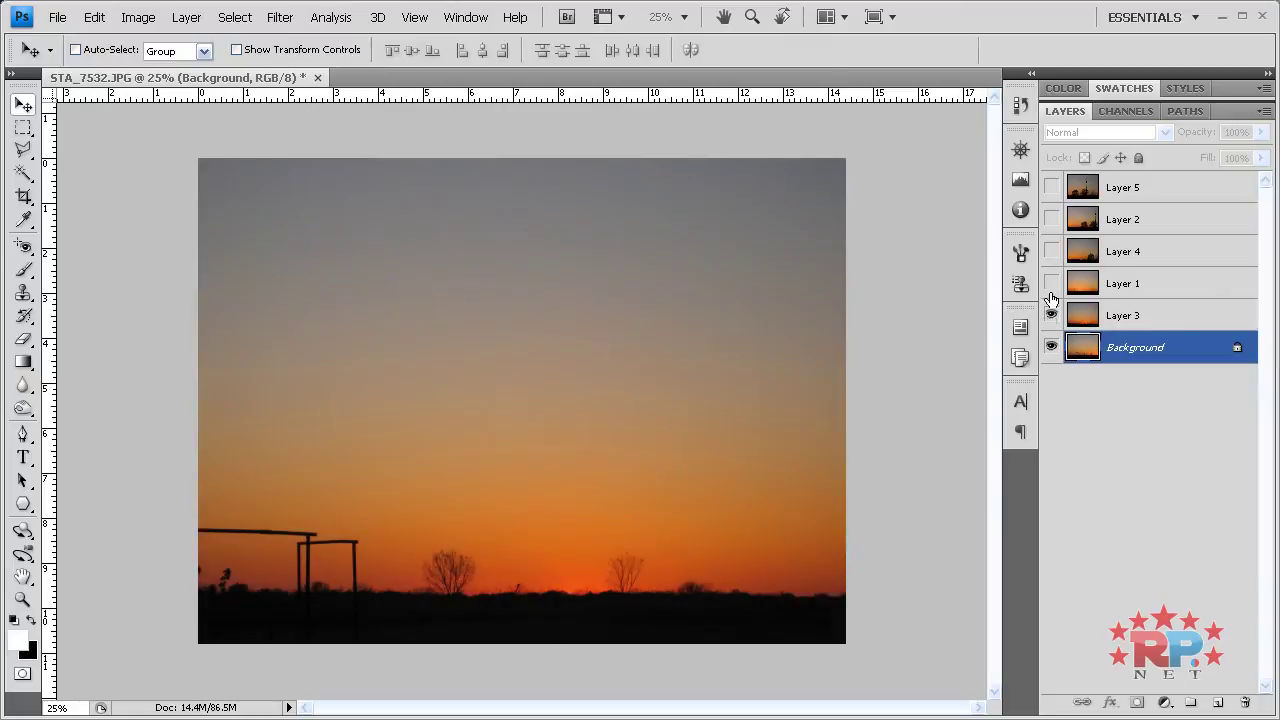
click(1051, 283)
click(1051, 251)
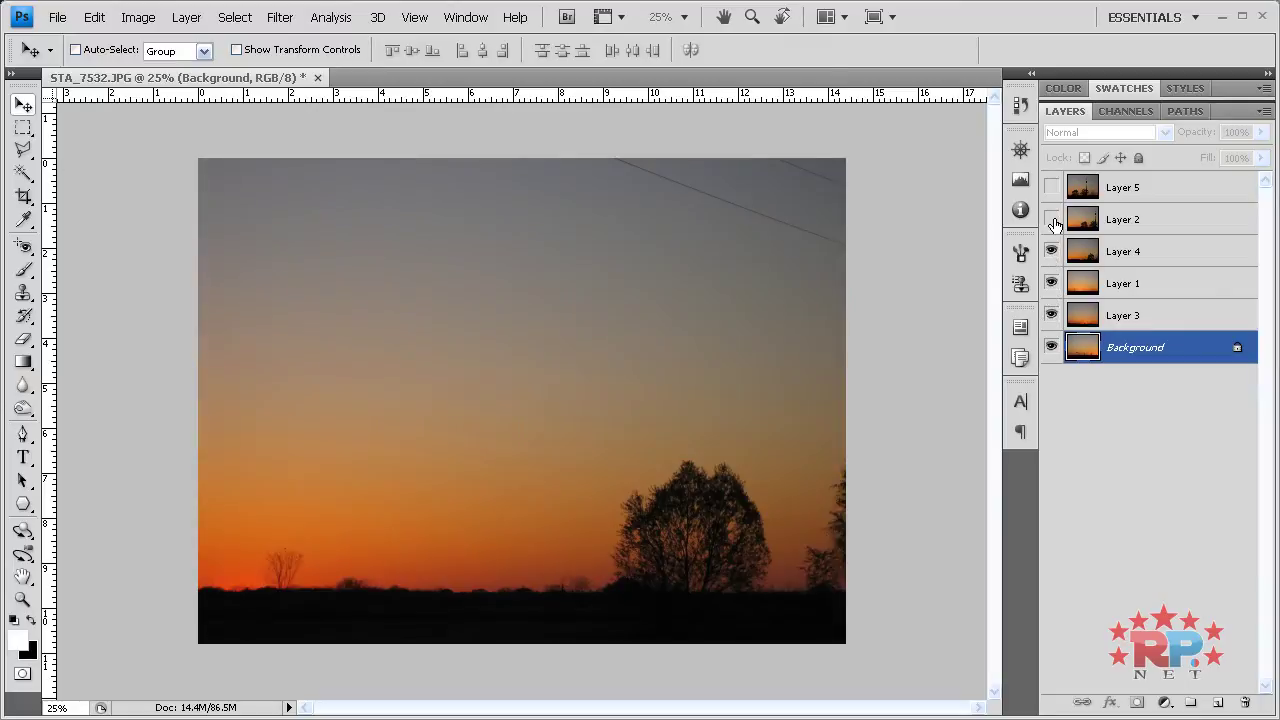
click(1052, 220)
click(1051, 189)
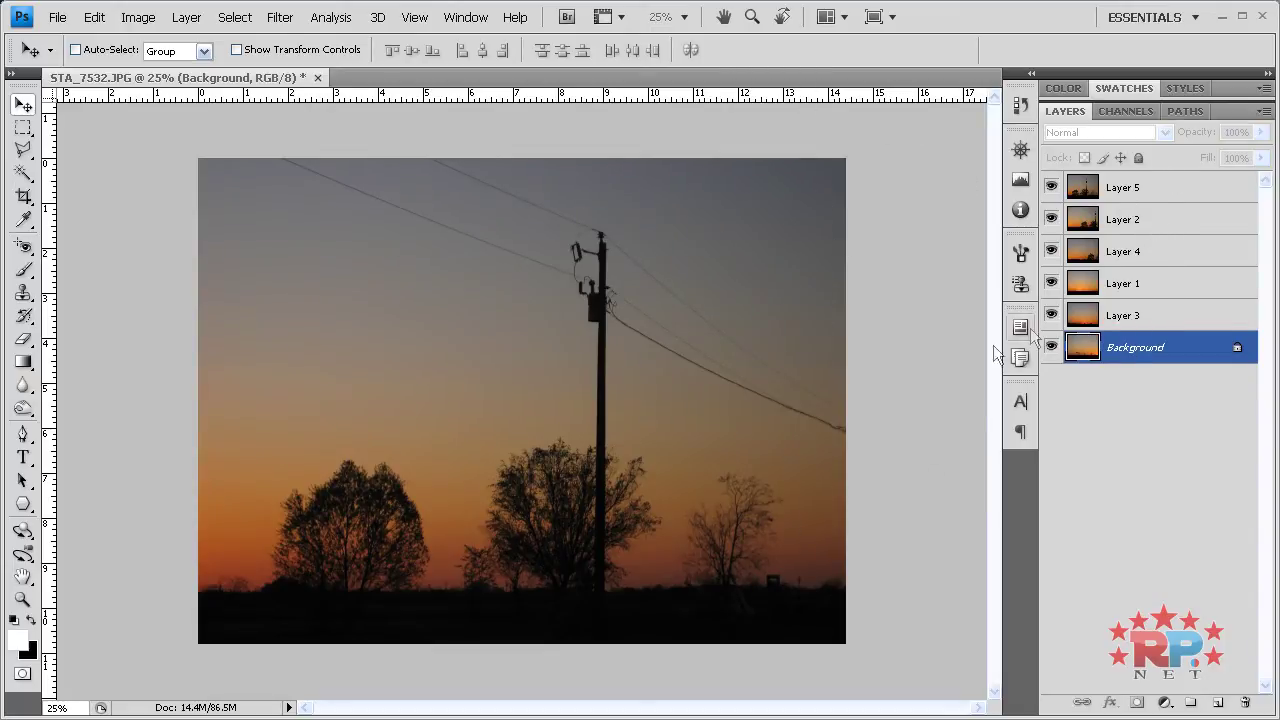
Step: Select all six layers and run Edit > Auto-Align Layers with Auto projection
shift+click(1141, 192)
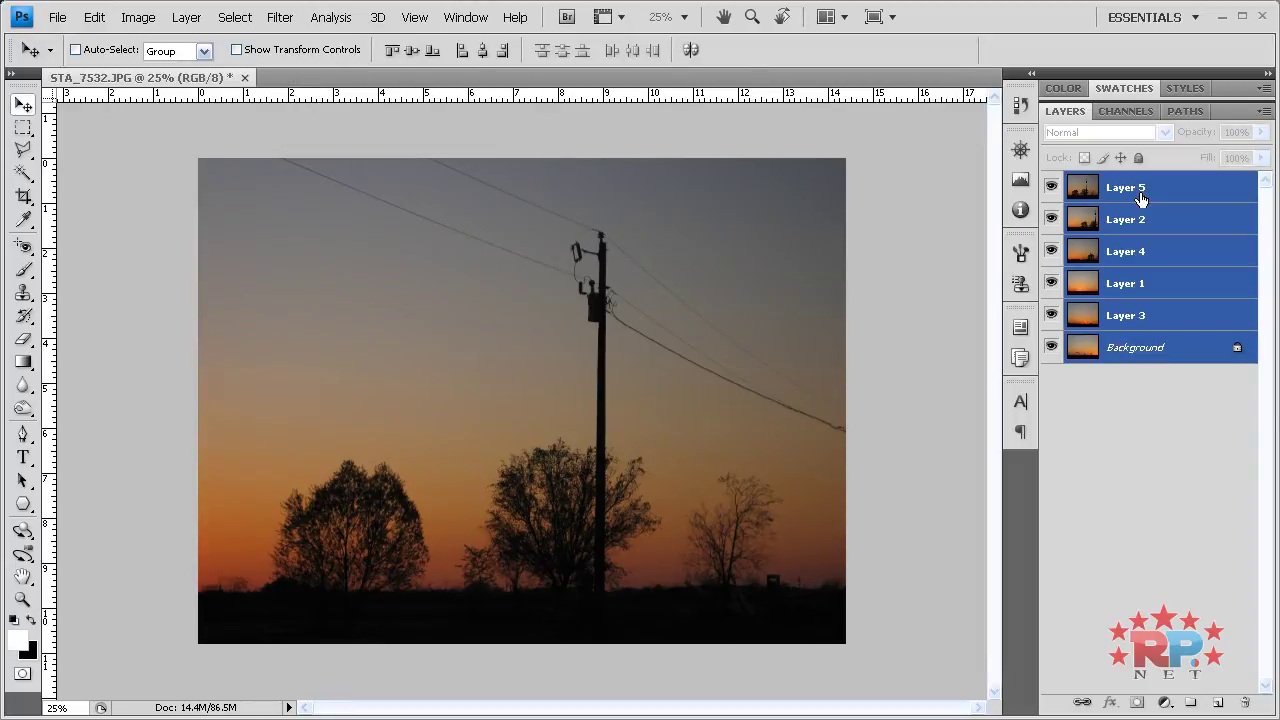
click(92, 19)
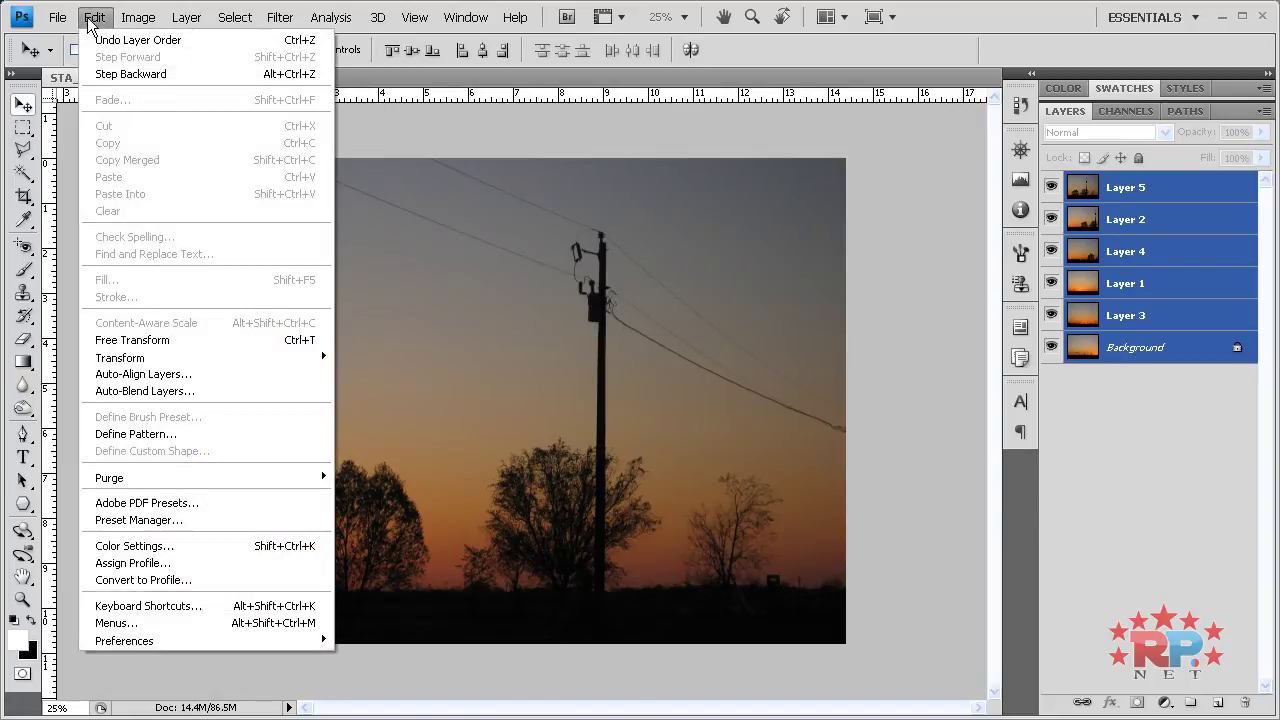
click(202, 373)
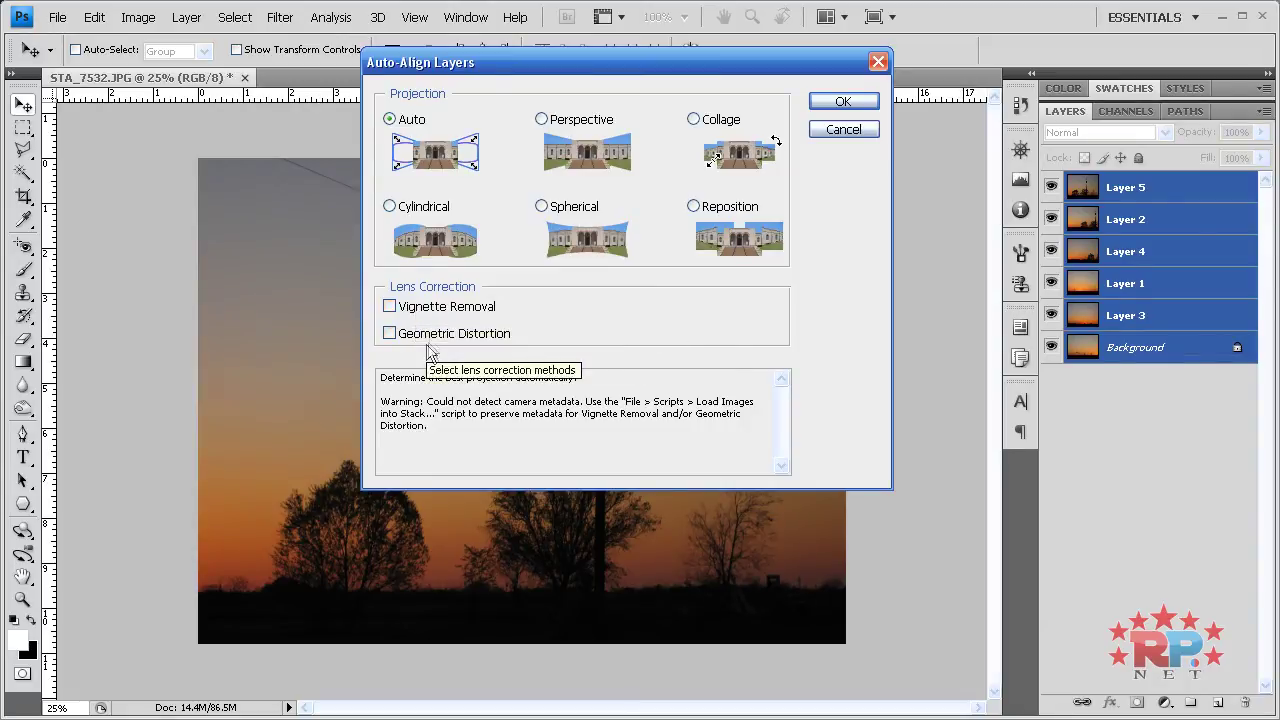
click(843, 101)
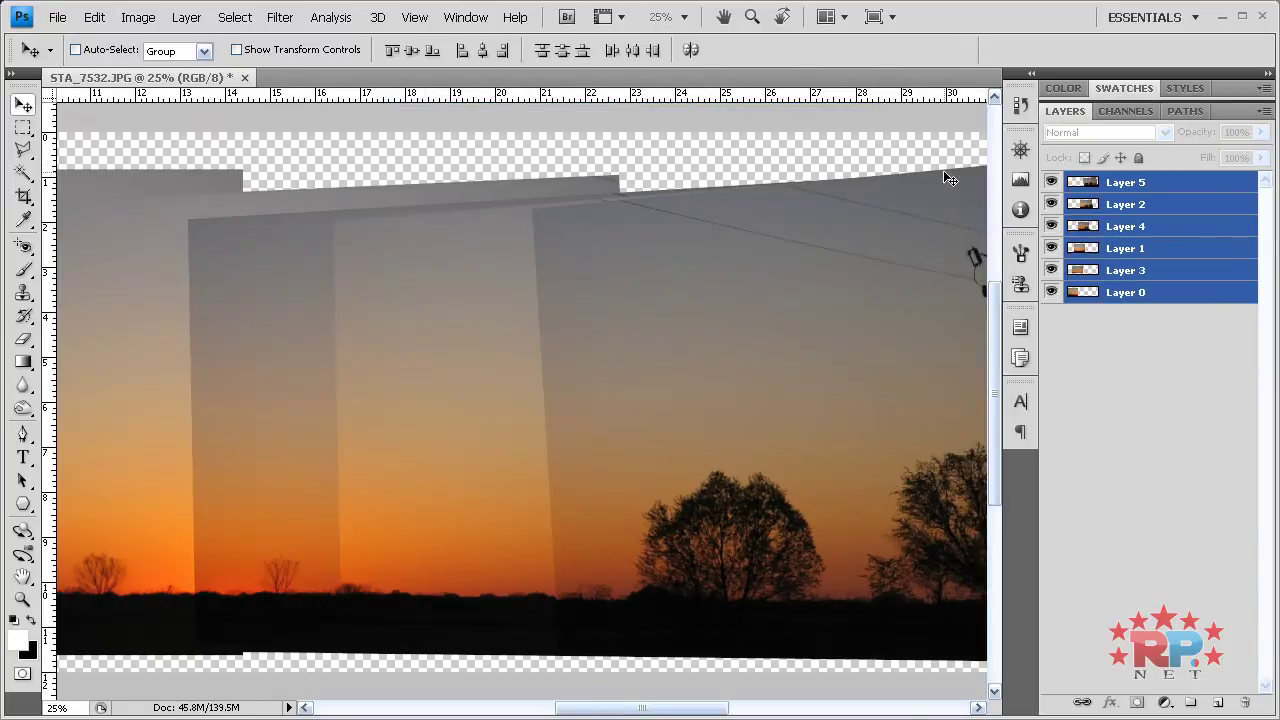
Step: Zoom out to fit the whole aligned panorama and its transparent gaps in the window
scroll(424, 390, down, 2)
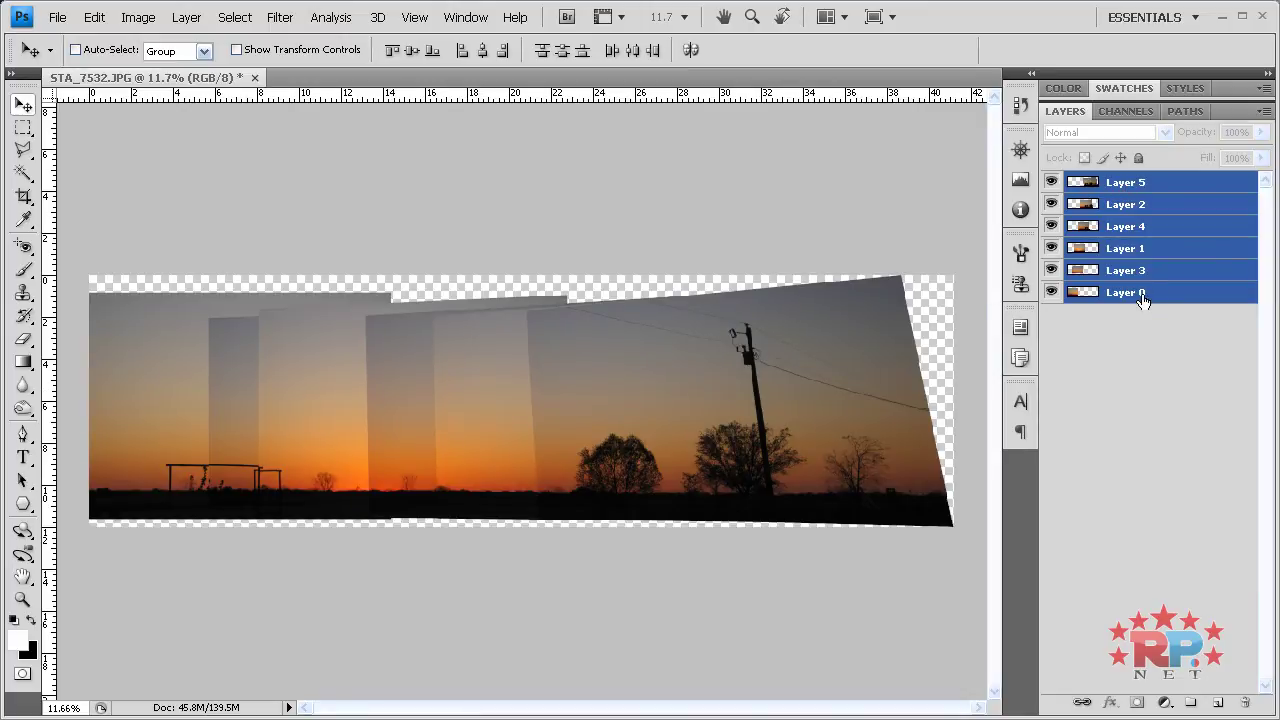
click(94, 17)
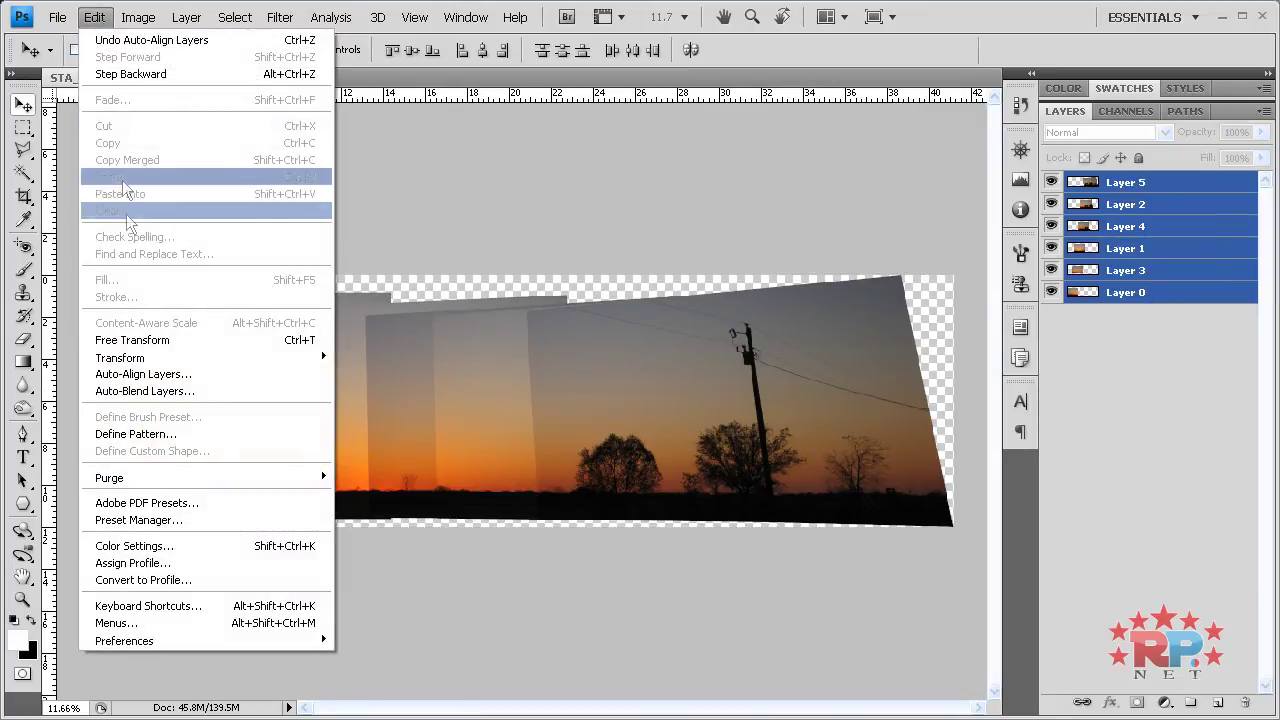
Step: Auto-blend the layers as a Panorama with Seamless Tones and Colors enabled
click(137, 395)
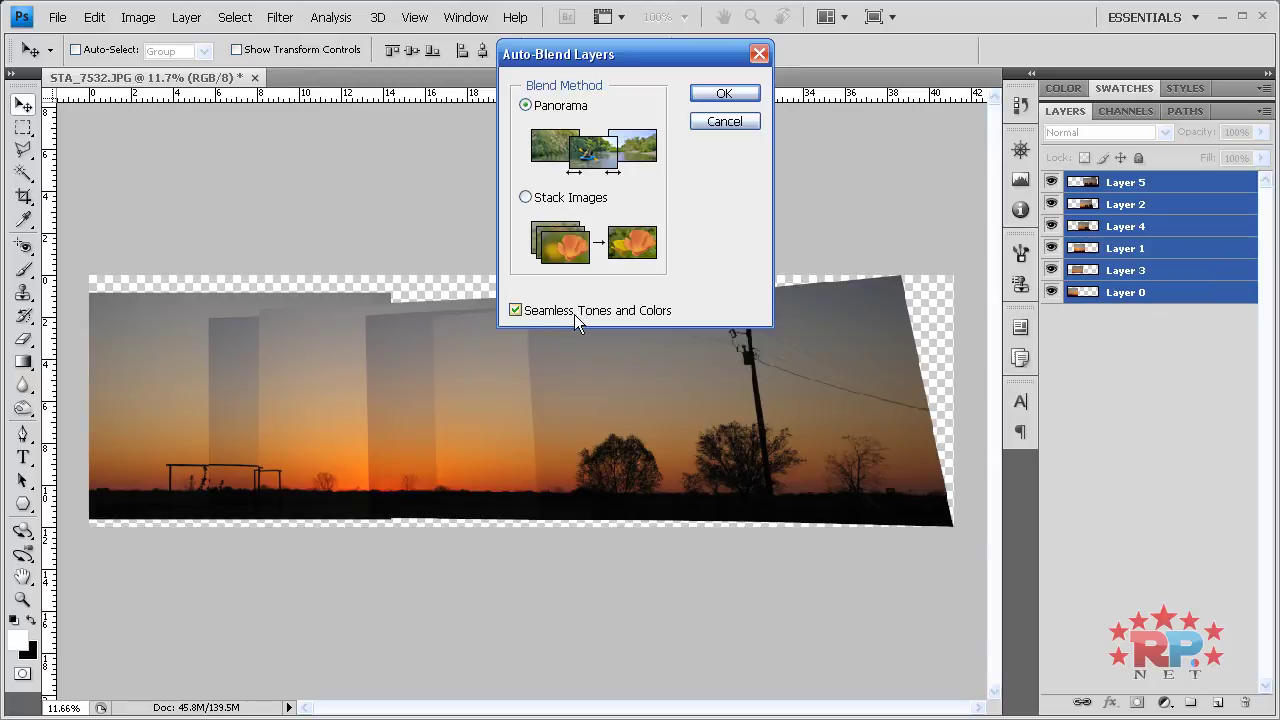
click(708, 98)
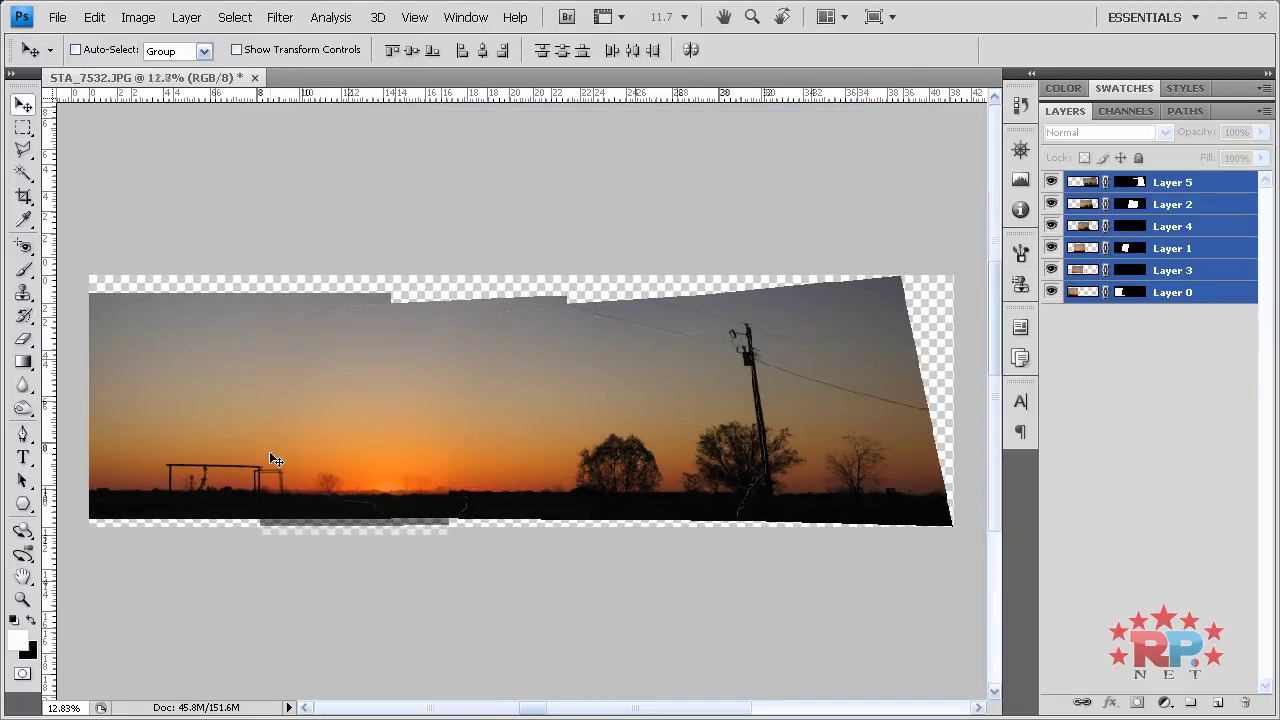
scroll(269, 451, up, 2)
scroll(269, 451, down, 1)
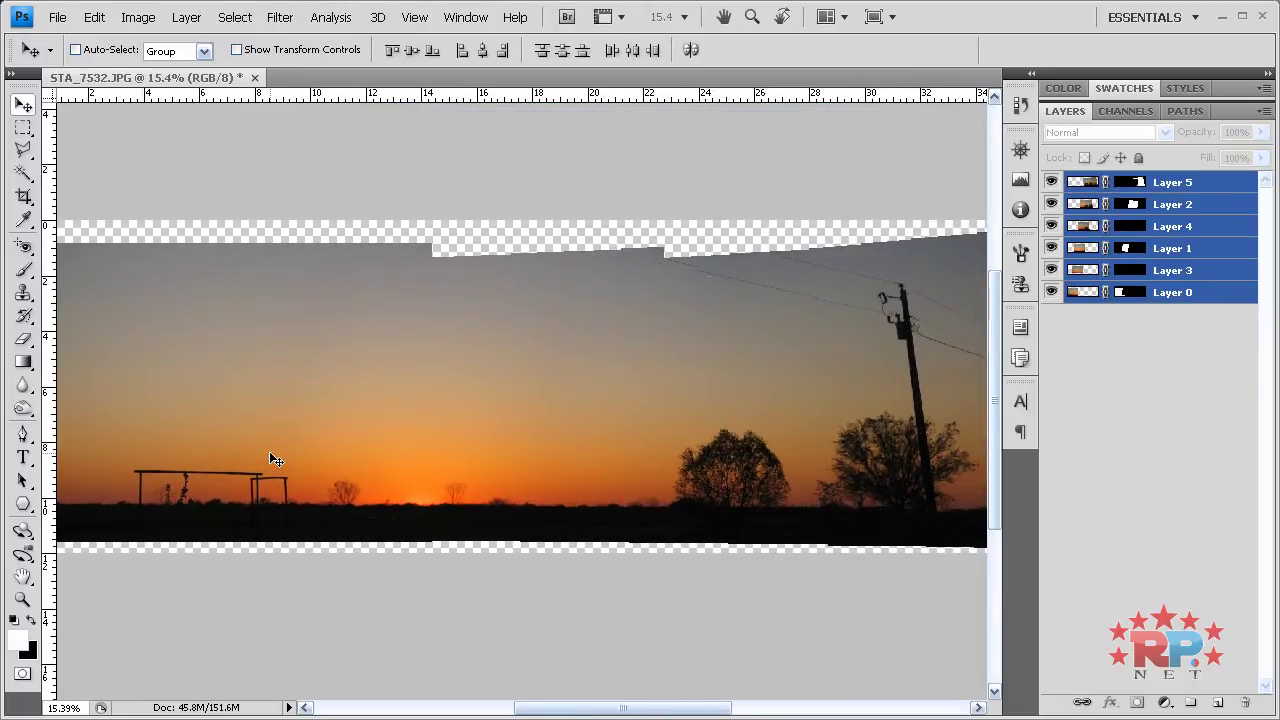
scroll(270, 455, up, 2)
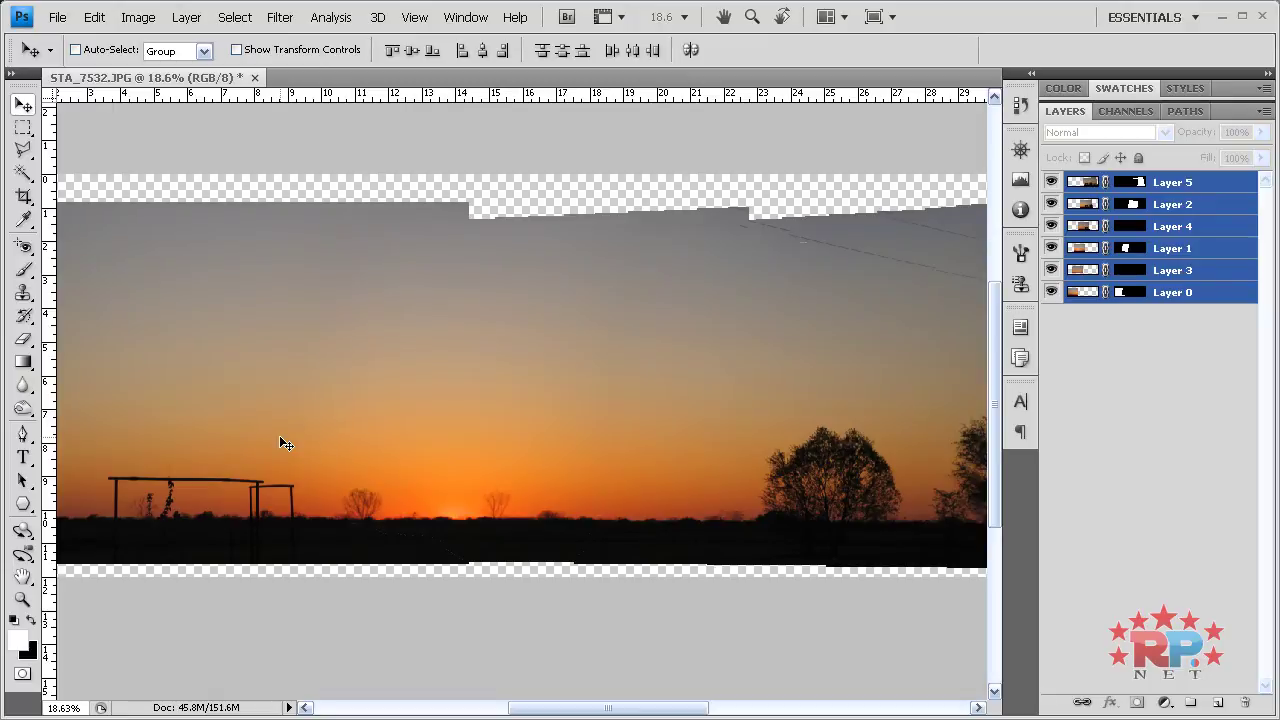
scroll(283, 441, down, 3)
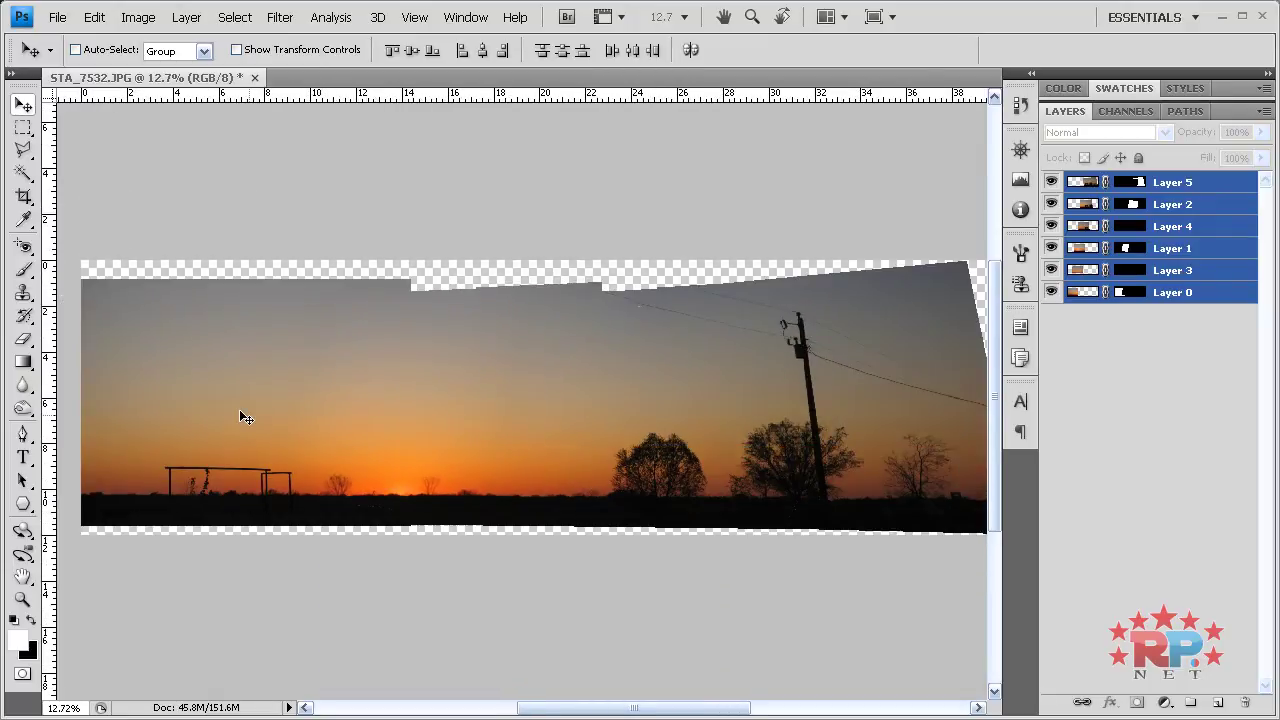
scroll(820, 345, down, 1)
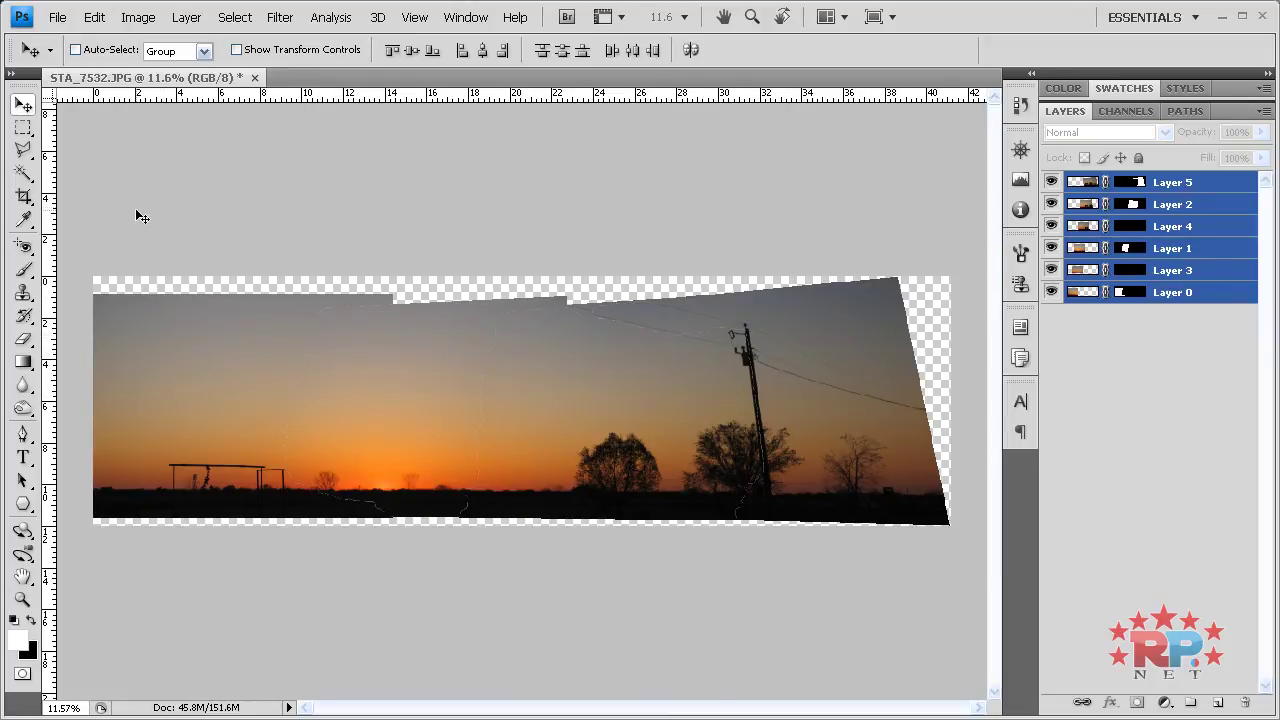
click(26, 196)
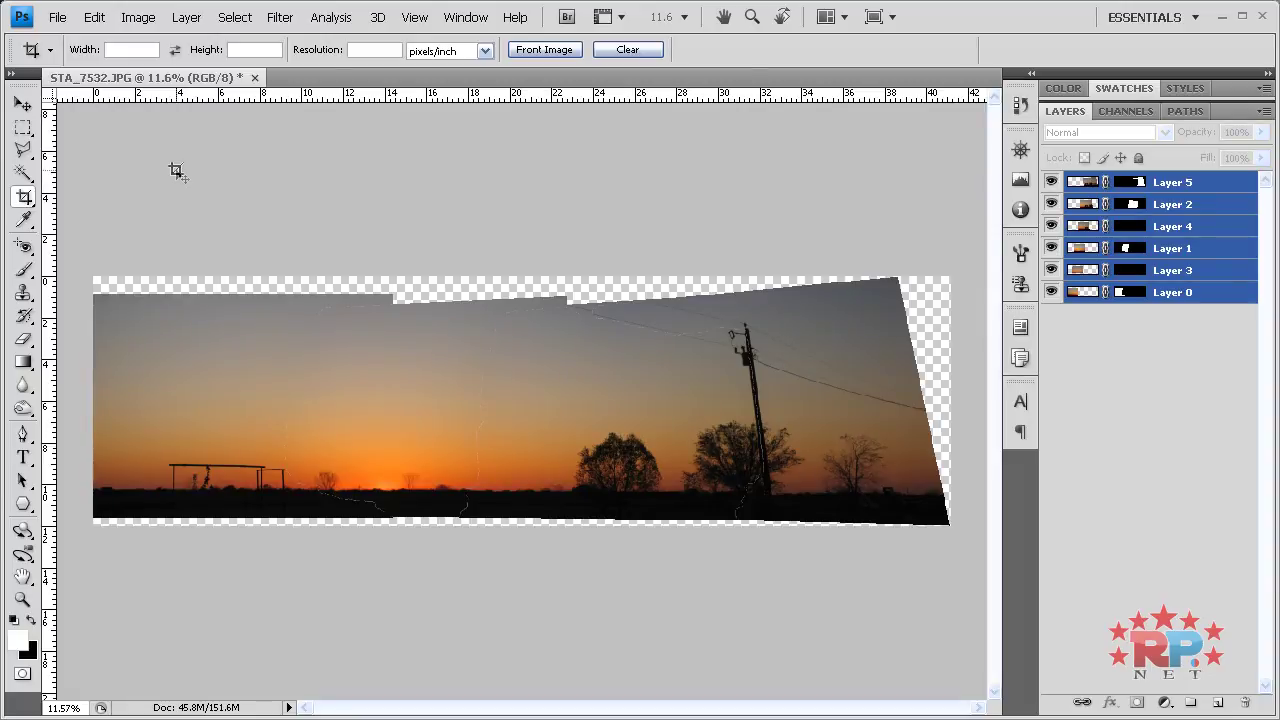
Step: Show the rulers and place guides at the top, left, bottom and right-hand cut edges
key(ctrl+r)
key(ctrl+r)
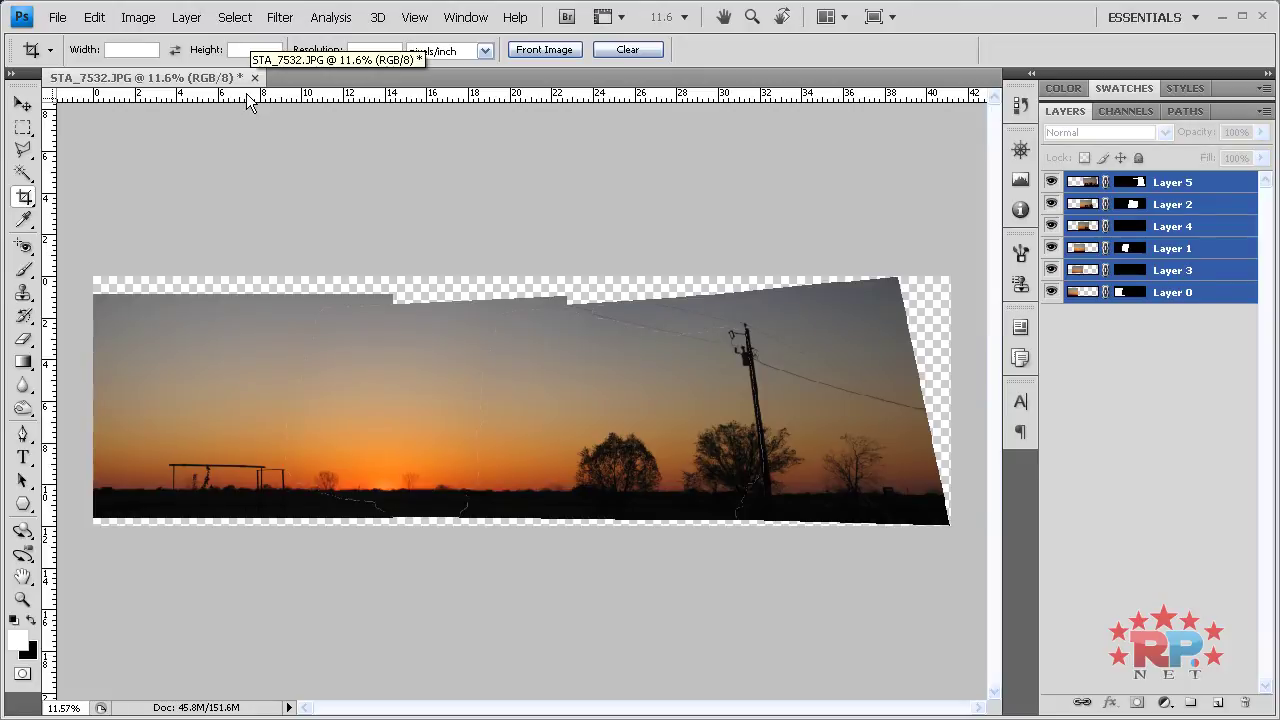
drag(248, 100, 257, 312)
drag(56, 297, 102, 296)
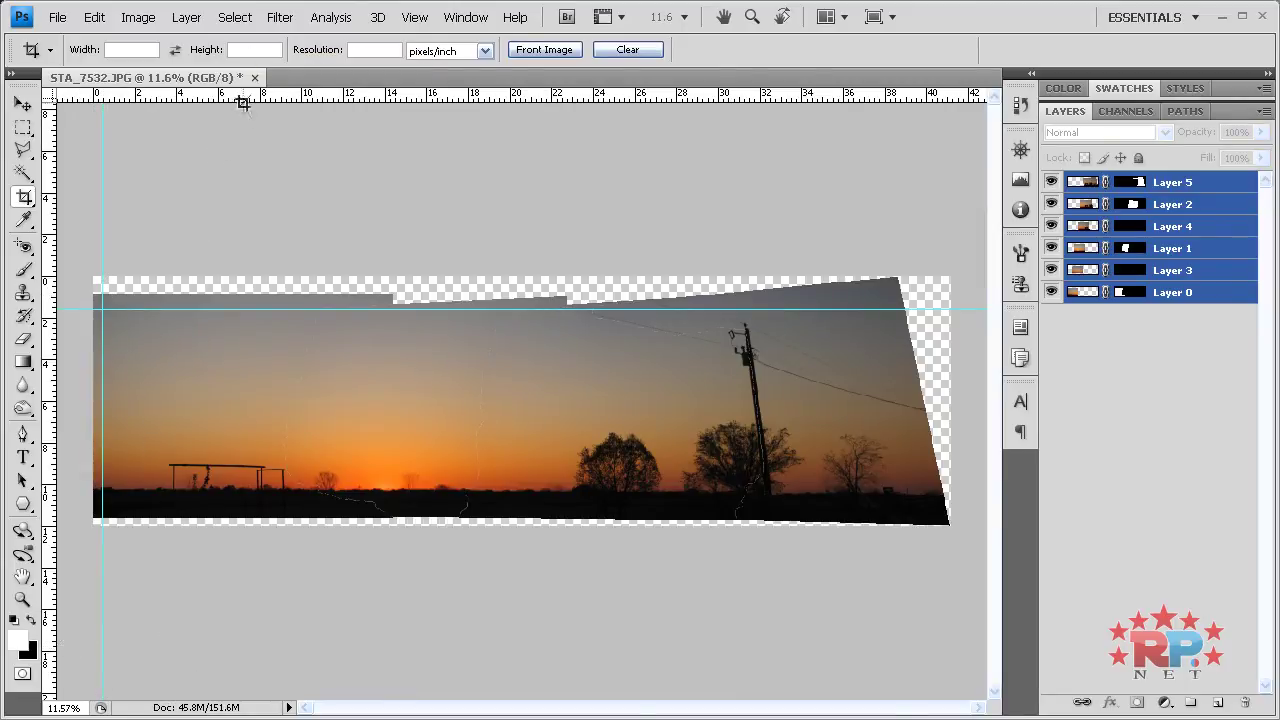
drag(243, 103, 268, 512)
drag(42, 393, 669, 404)
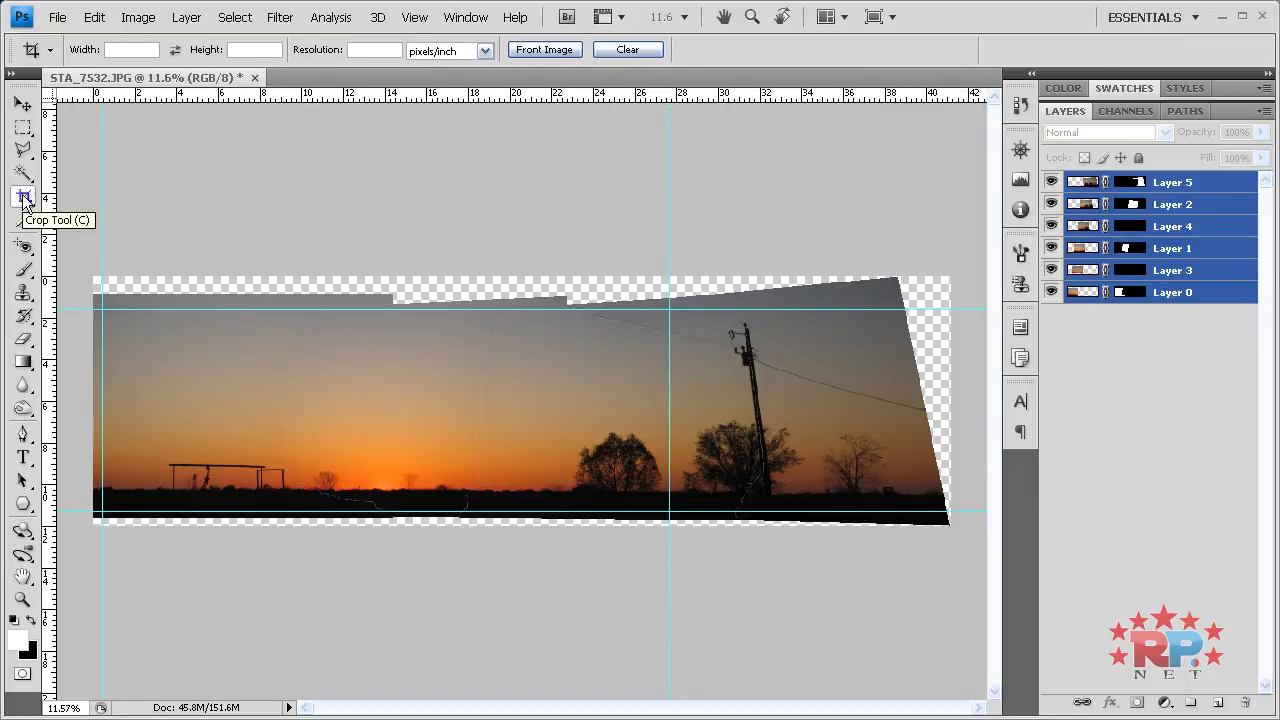
Step: Crop the panorama to the guide-marked rectangle, hide the panels, and zoom in
drag(105, 312, 667, 511)
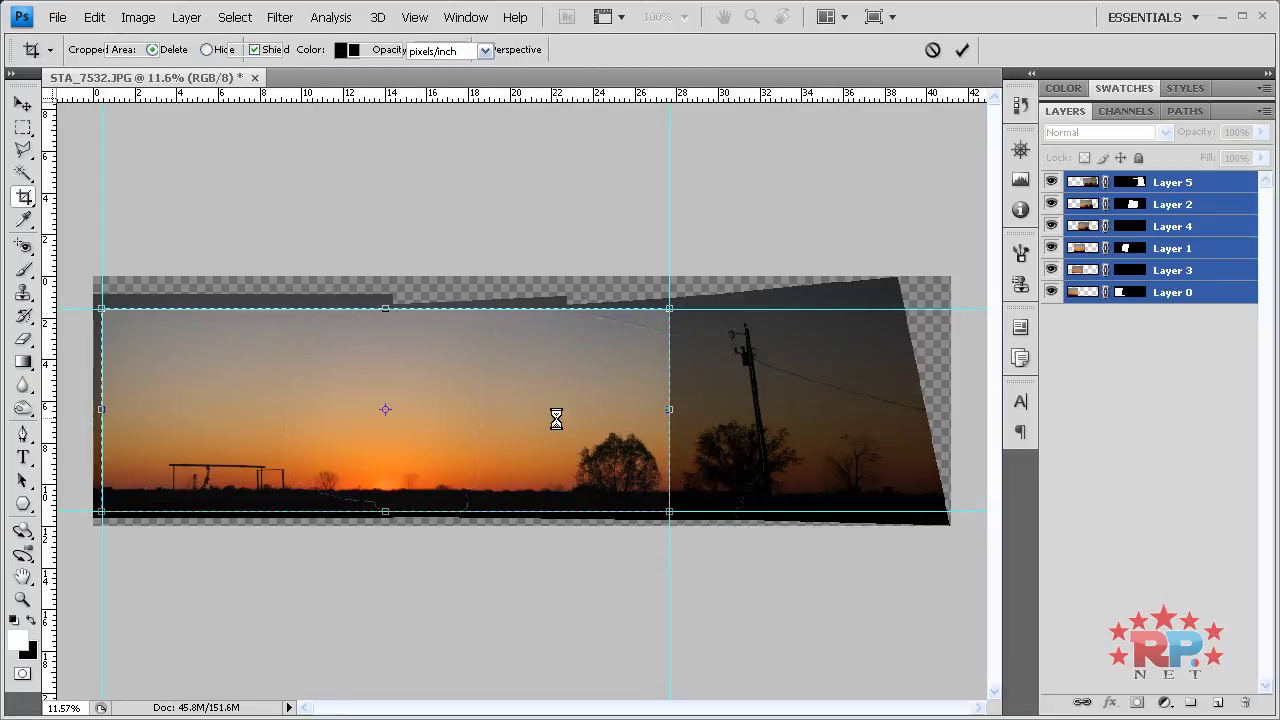
key(Return)
scroll(535, 456, up, 1)
scroll(535, 456, up, 2)
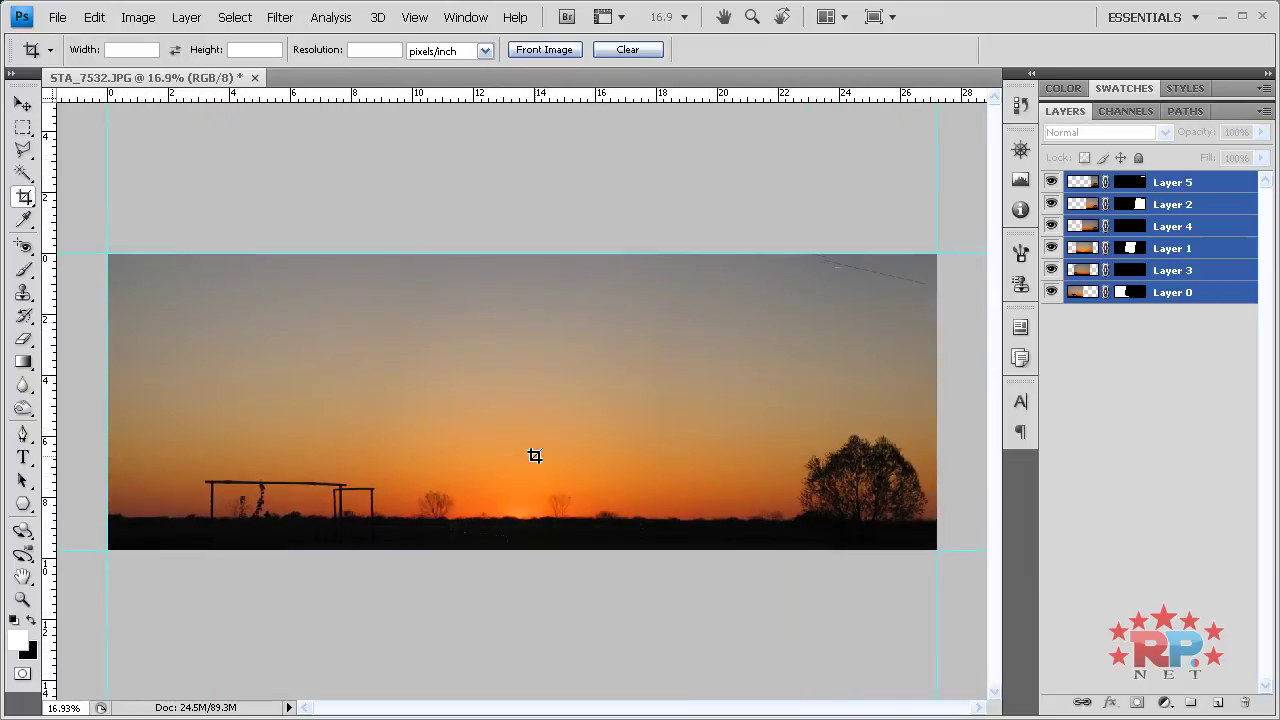
key(Tab)
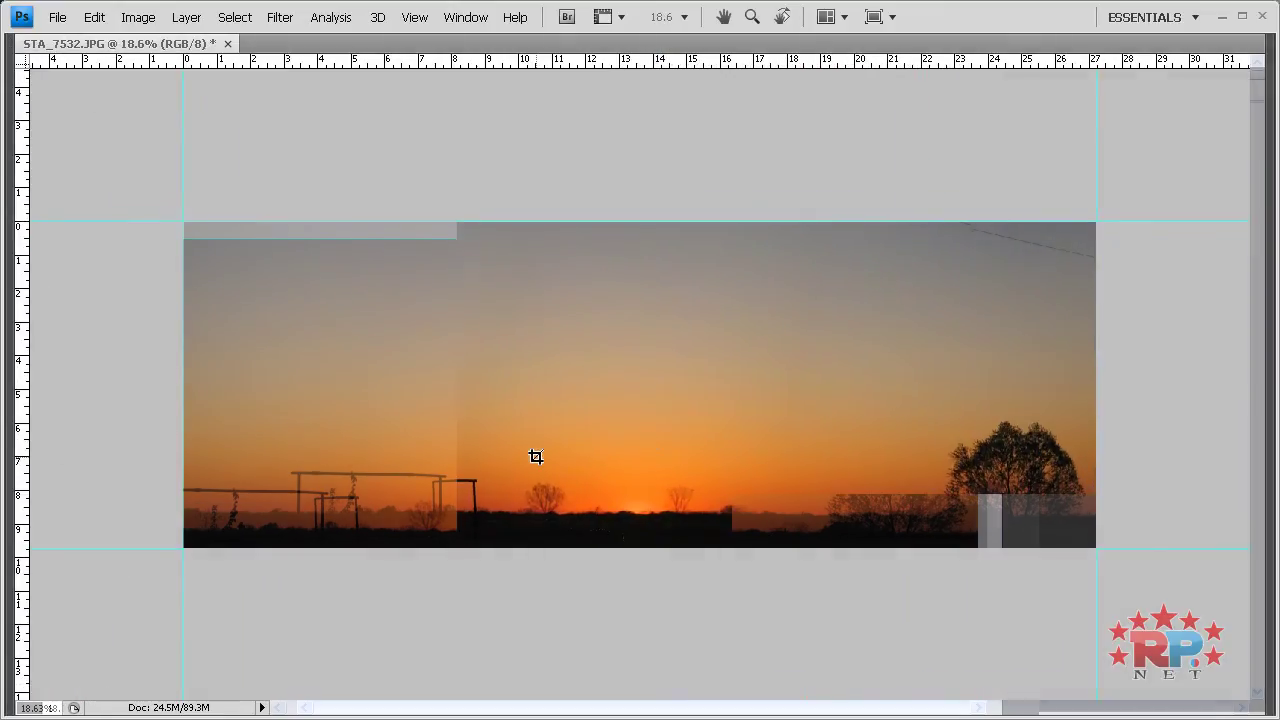
scroll(535, 456, up, 2)
scroll(535, 456, down, 1)
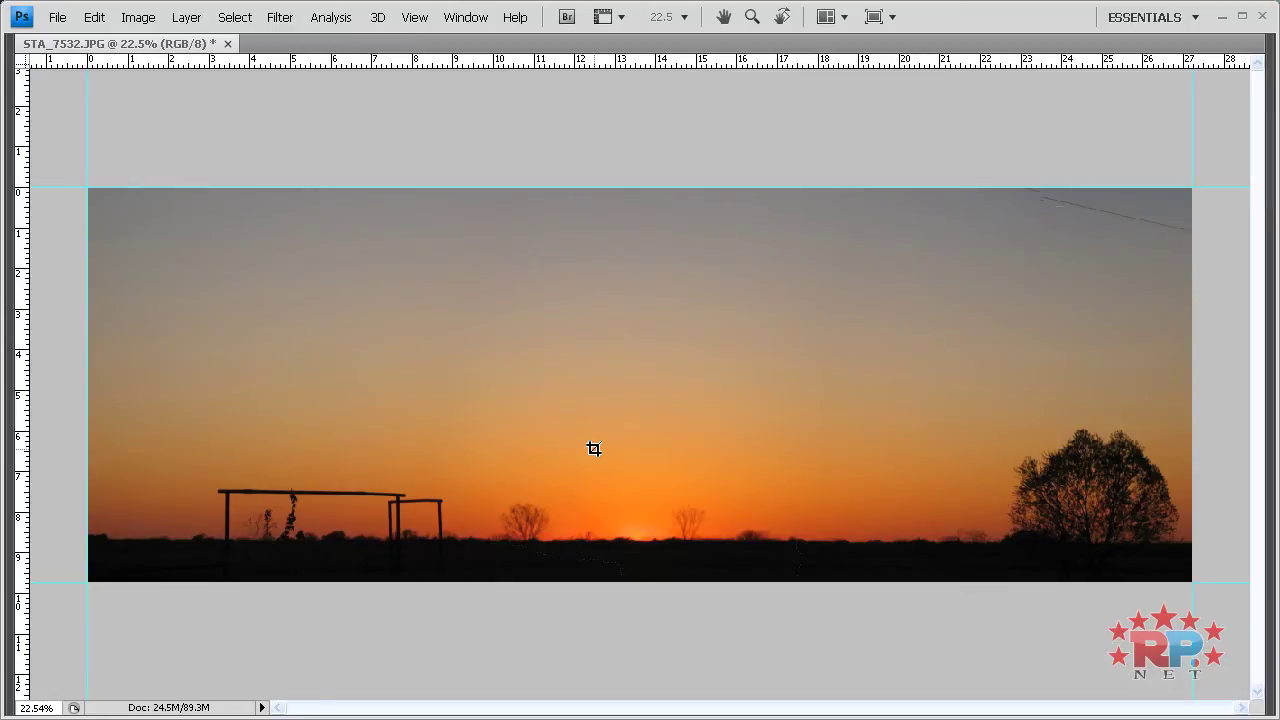
click(138, 17)
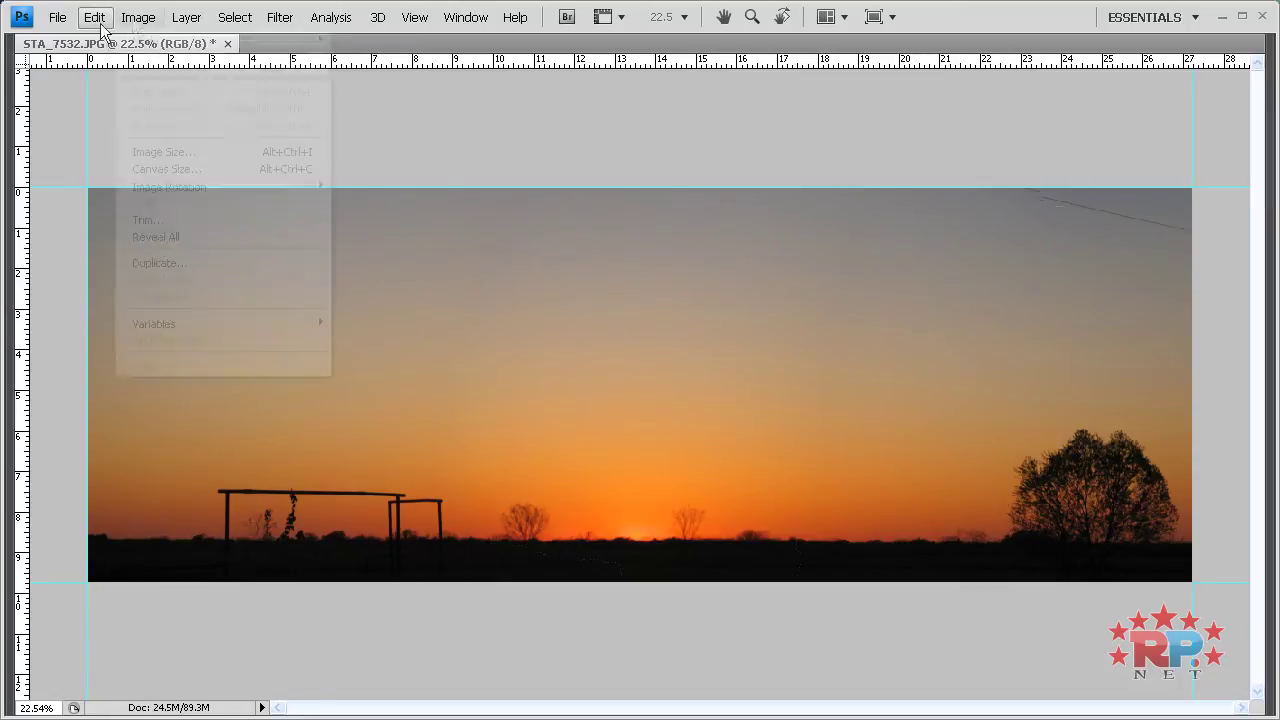
click(165, 152)
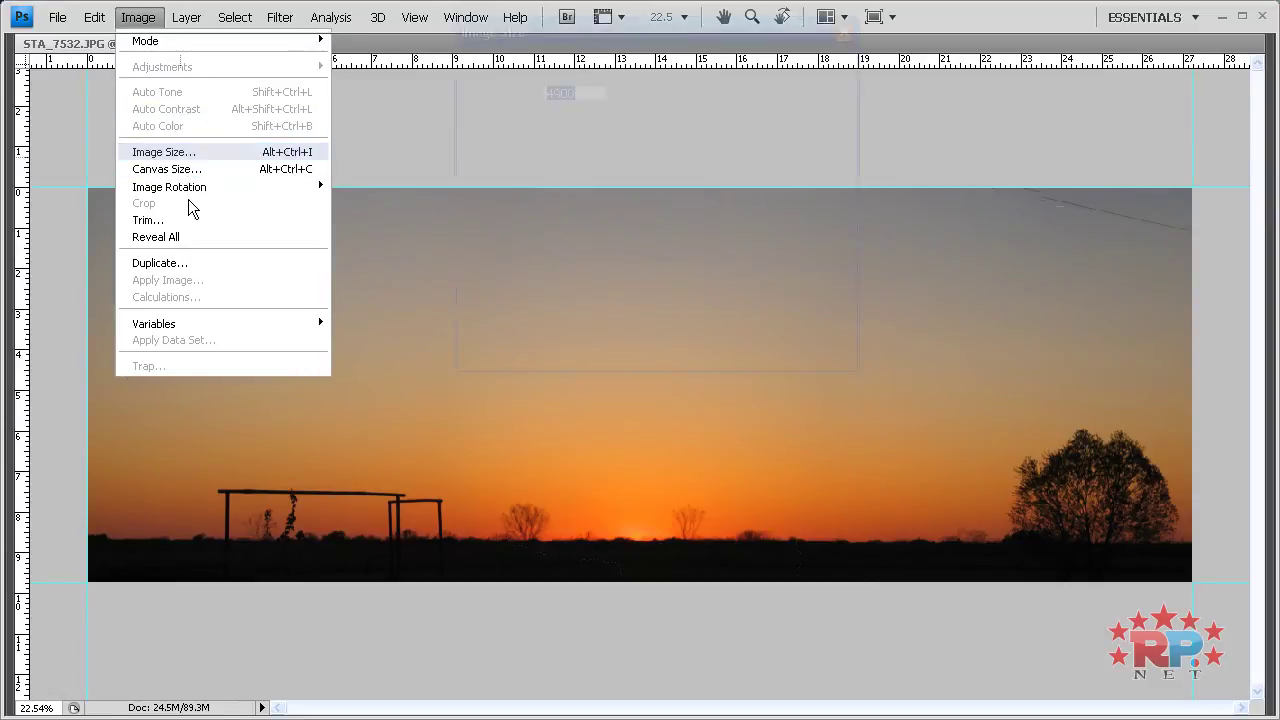
click(660, 96)
click(645, 113)
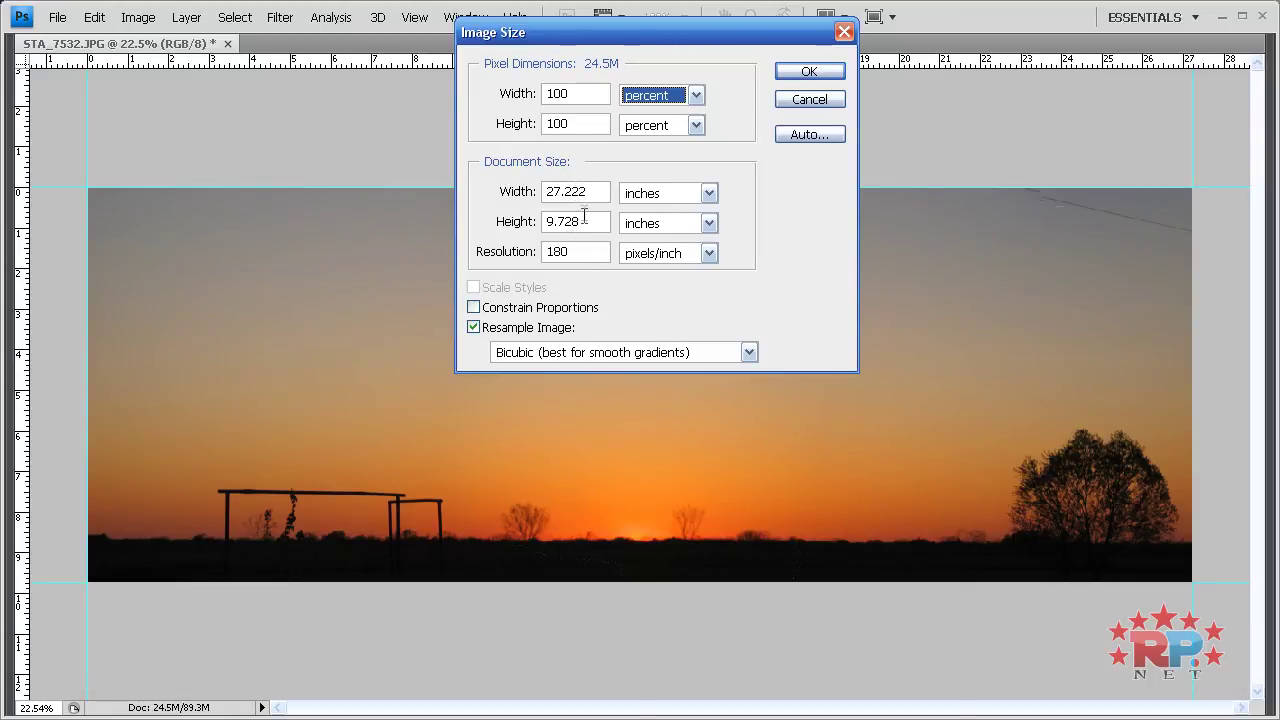
click(796, 102)
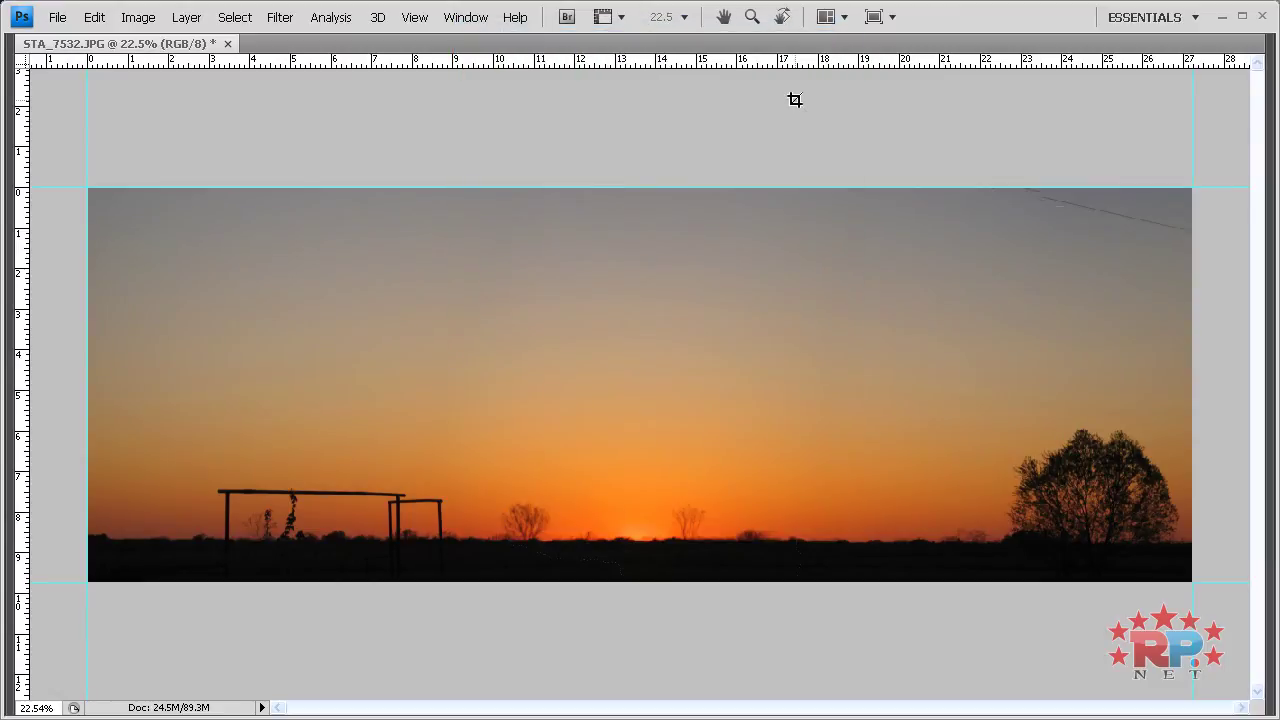